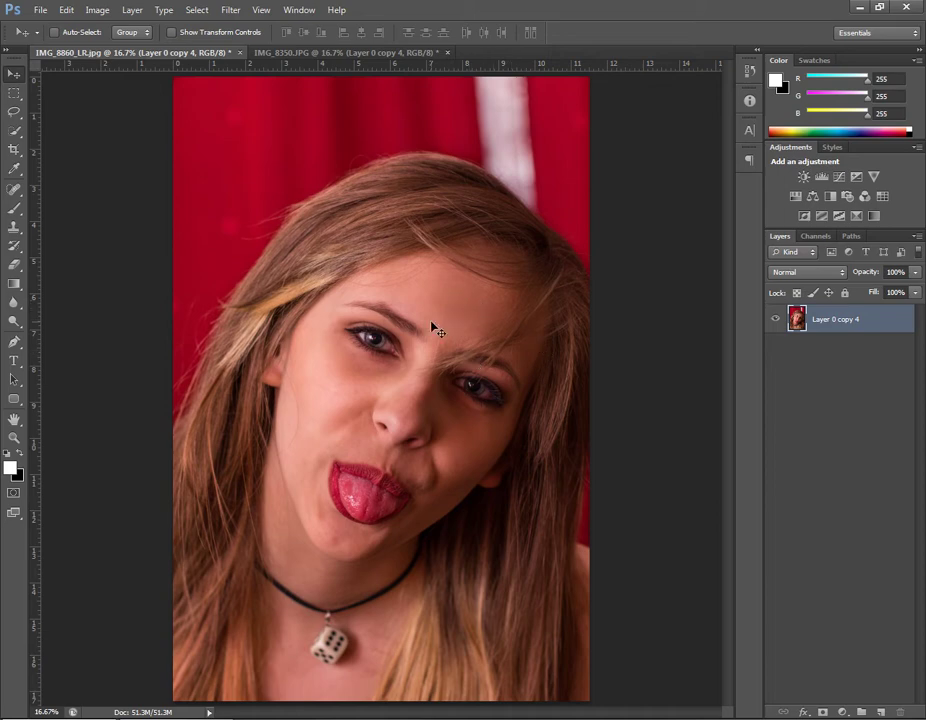
# Examine the eyebrow, eye and nearby hair of the portrait closely at several magnifications
pyautogui.press('z')
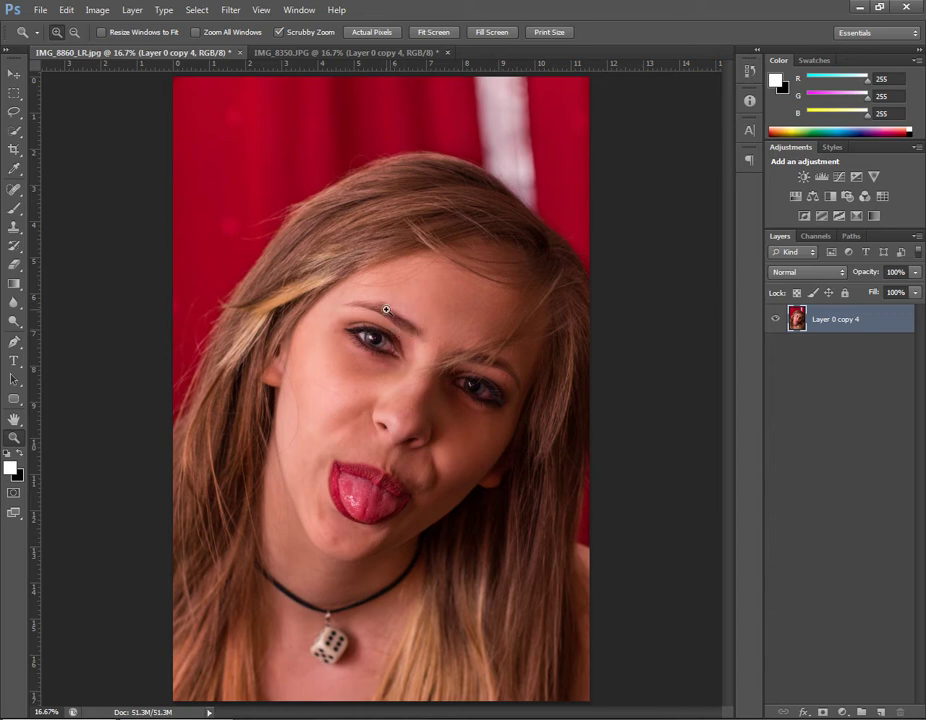
pyautogui.moveTo(388, 318); pyautogui.dragTo(436, 449)
pyautogui.moveTo(478, 407); pyautogui.dragTo(455, 434)
pyautogui.moveTo(497, 522); pyautogui.dragTo(475, 395)
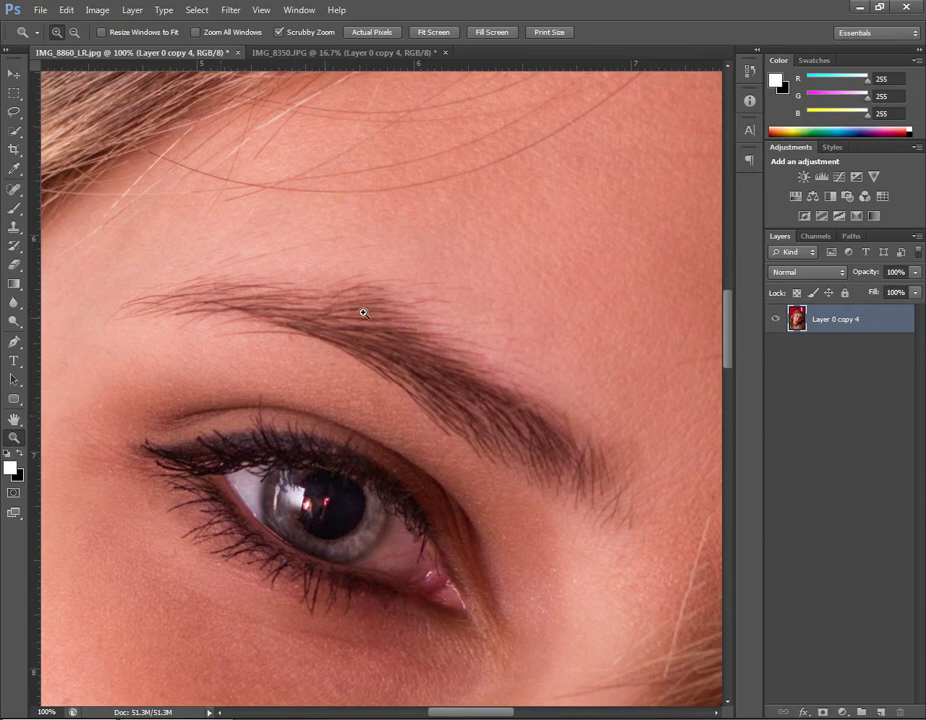
pyautogui.moveTo(358, 395); pyautogui.dragTo(362, 442)
pyautogui.moveTo(358, 333); pyautogui.dragTo(395, 440)
pyautogui.scroll(-2, 400, 375)
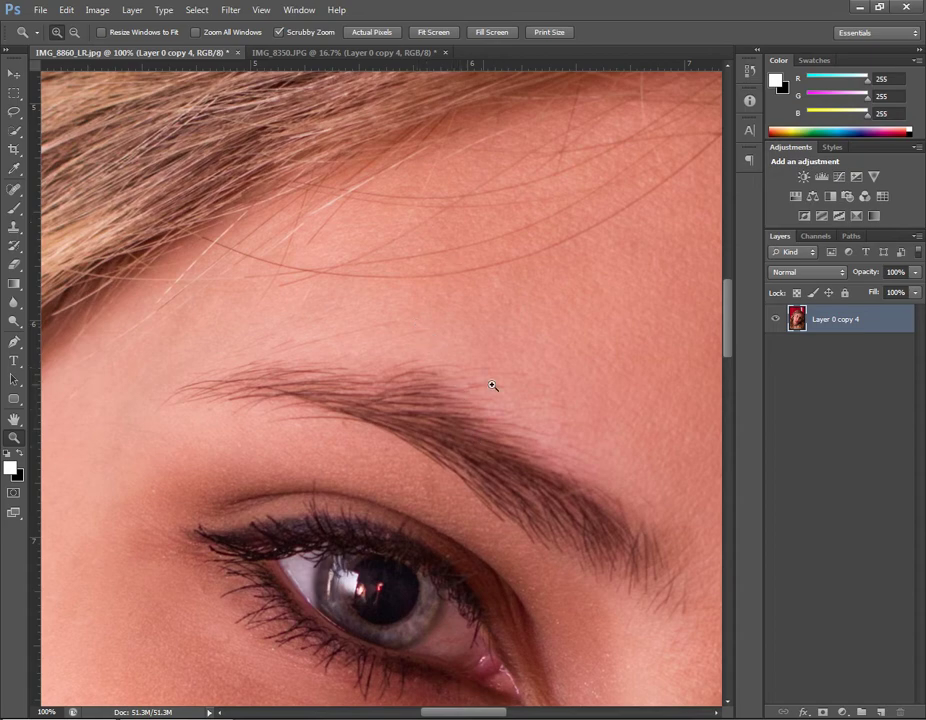
pyautogui.keyDown('alt'); pyautogui.click(455, 459); pyautogui.keyUp('alt')
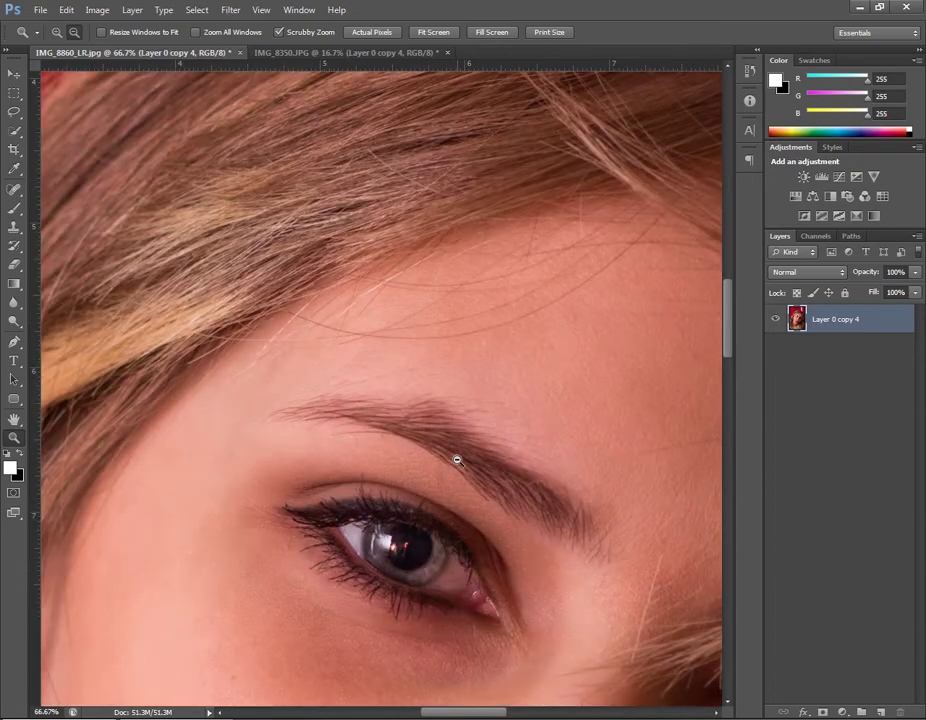
pyautogui.keyDown('alt'); pyautogui.click(455, 453); pyautogui.keyUp('alt')
pyautogui.keyDown('alt'); pyautogui.click(458, 458); pyautogui.keyUp('alt')
pyautogui.click(476, 441)
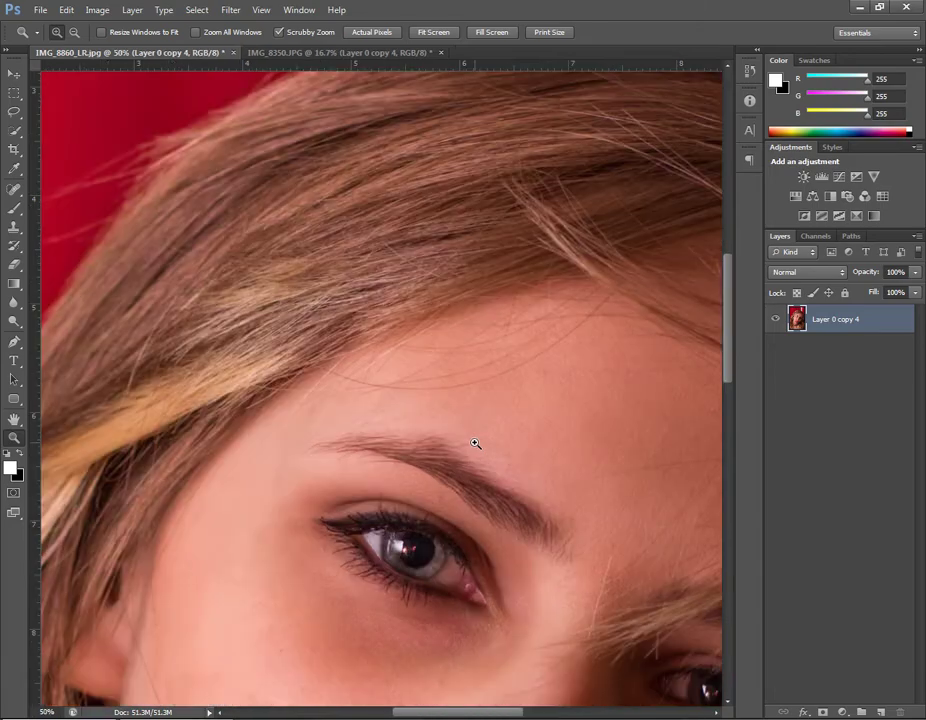
pyautogui.click(480, 517)
pyautogui.click(432, 459)
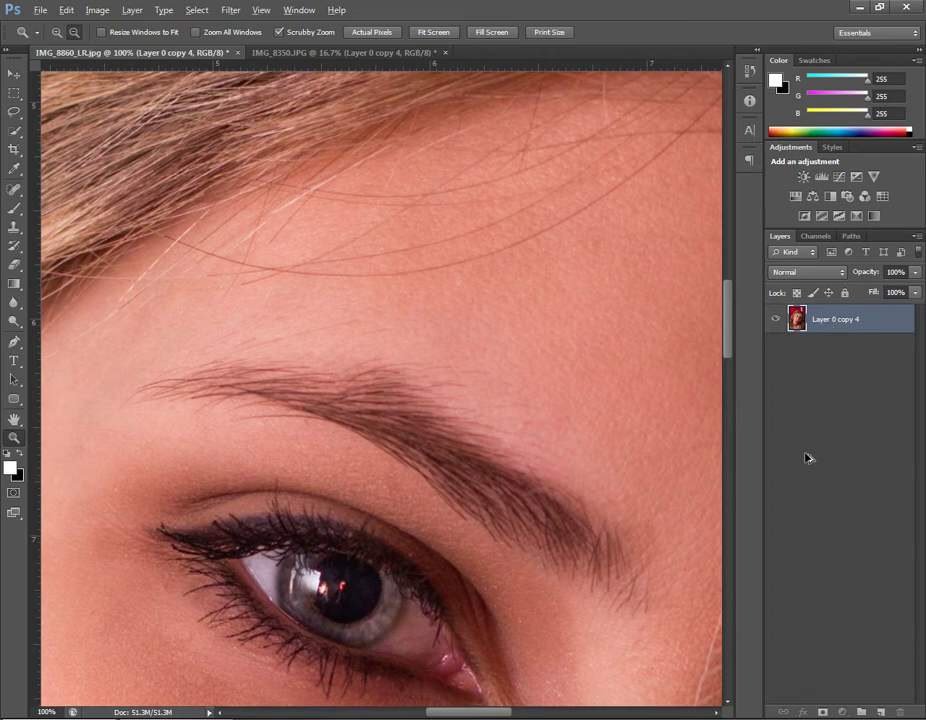
# Duplicate the portrait layer twice beneath the original and select the topmost layer
pyautogui.hotkey('ctrl', 'j')
pyautogui.hotkey('ctrl', 'j')
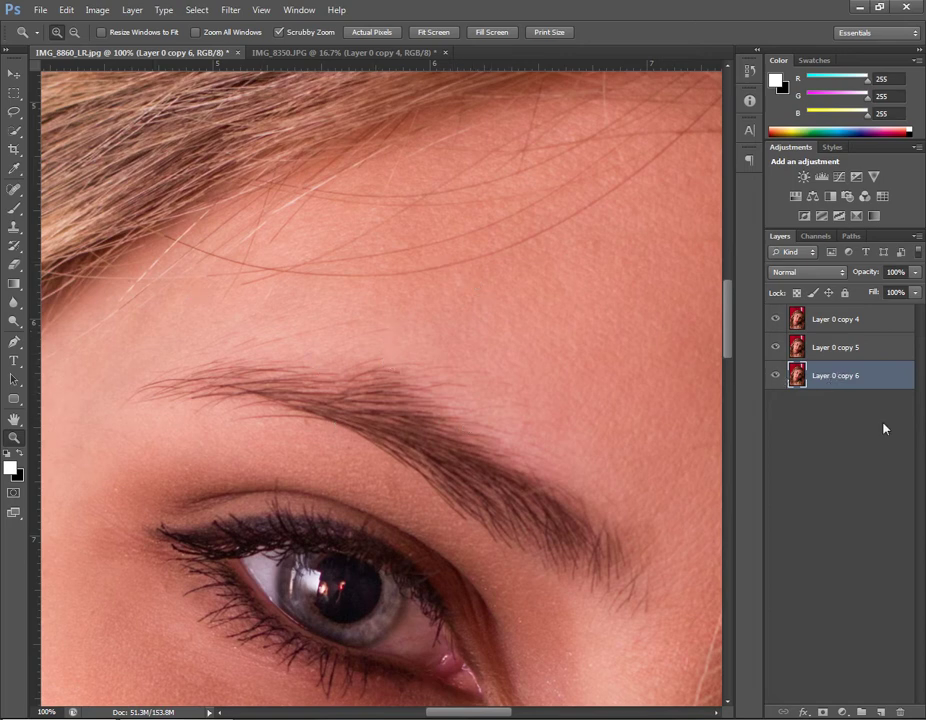
pyautogui.click(826, 328)
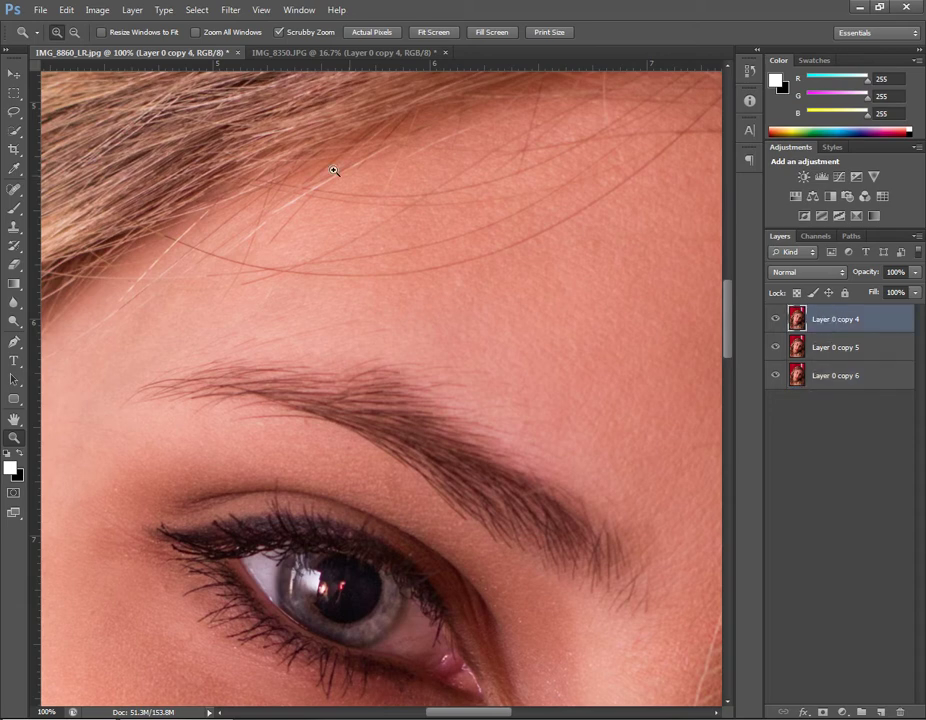
# Apply a High Pass filter with a radius of 5.1 pixels to the topmost portrait layer
pyautogui.click(230, 10)
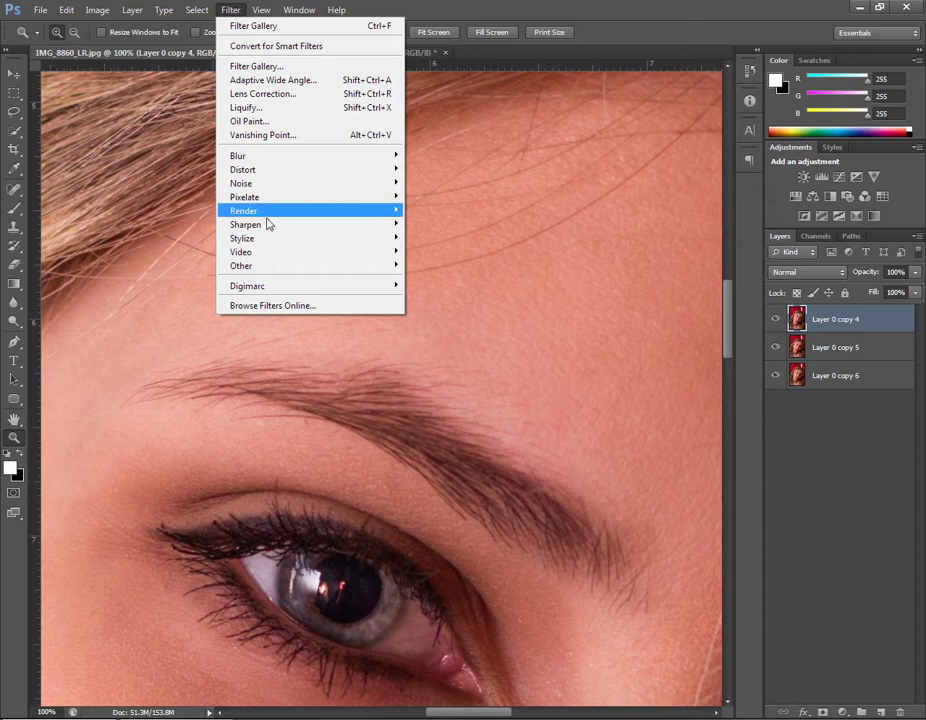
pyautogui.moveTo(228, 270)
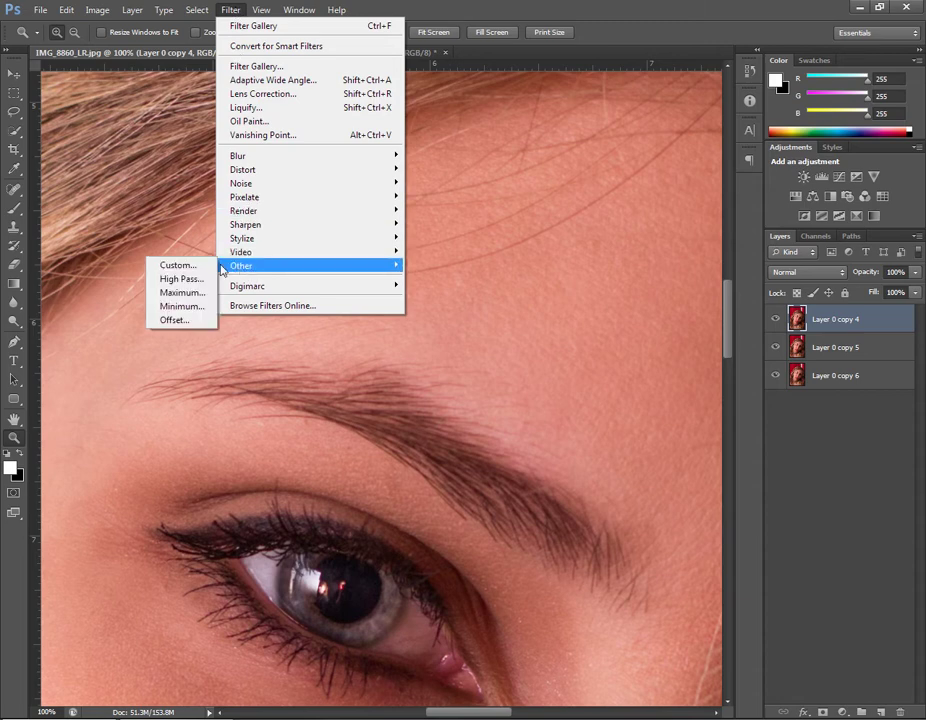
pyautogui.click(180, 279)
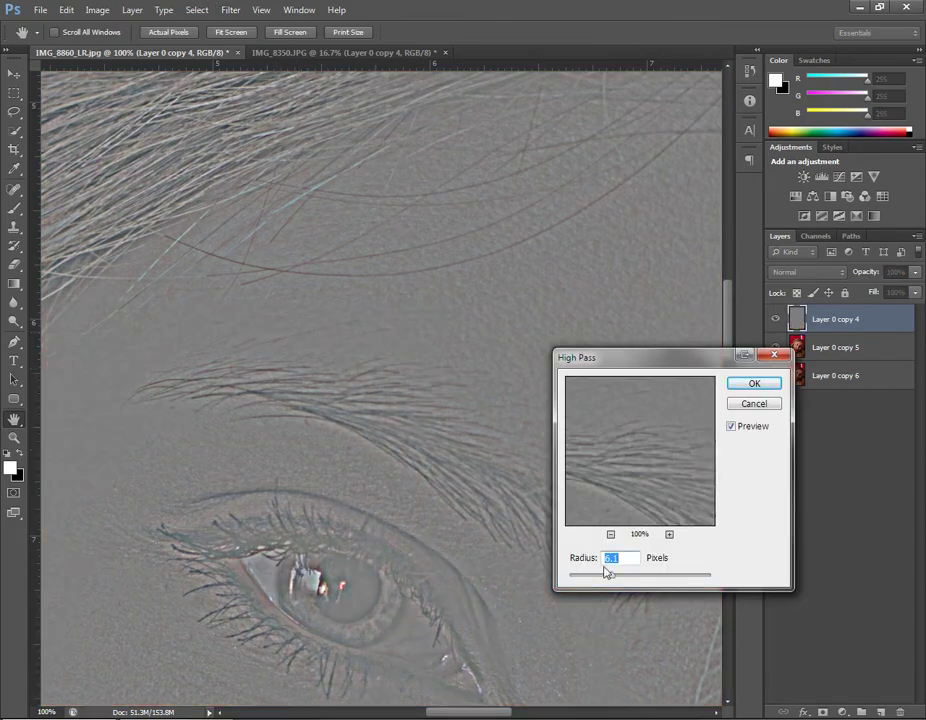
pyautogui.moveTo(605, 575); pyautogui.dragTo(610, 579)
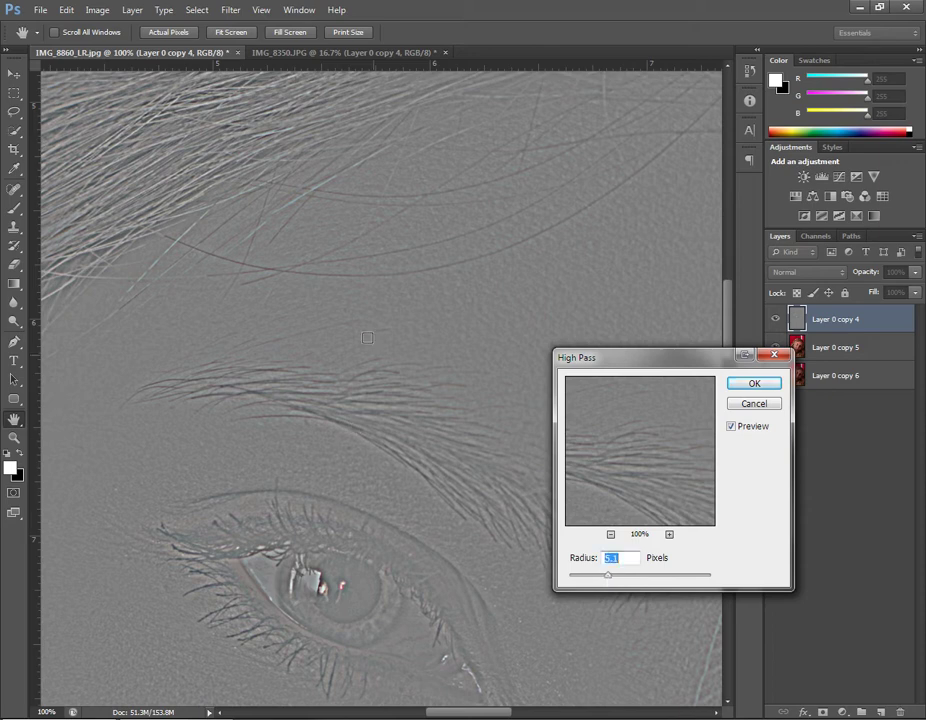
pyautogui.click(753, 384)
# Set the blend mode of the high-pass layer to Hard Light
pyautogui.press('z')
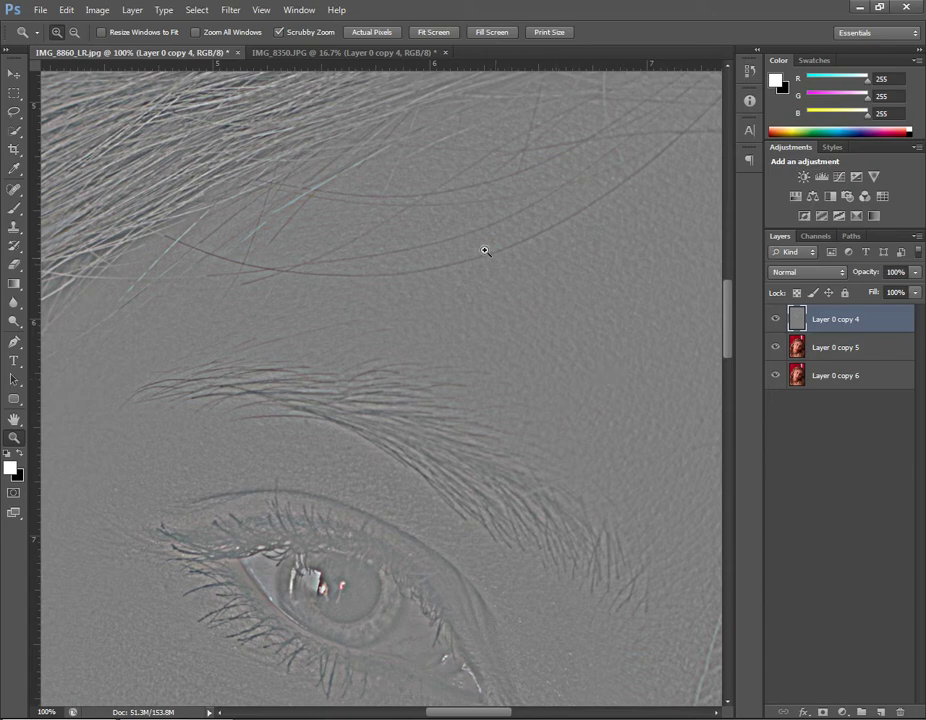
pyautogui.press('space')
pyautogui.moveTo(360, 520); pyautogui.dragTo(363, 382)
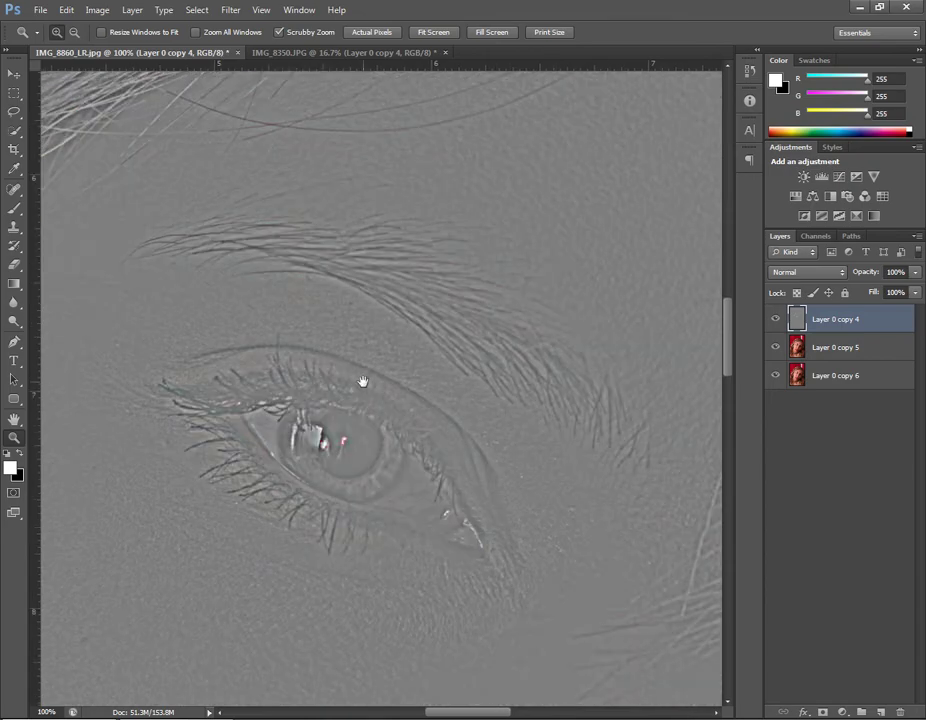
pyautogui.keyDown('alt'); pyautogui.click(435, 425); pyautogui.keyUp('alt')
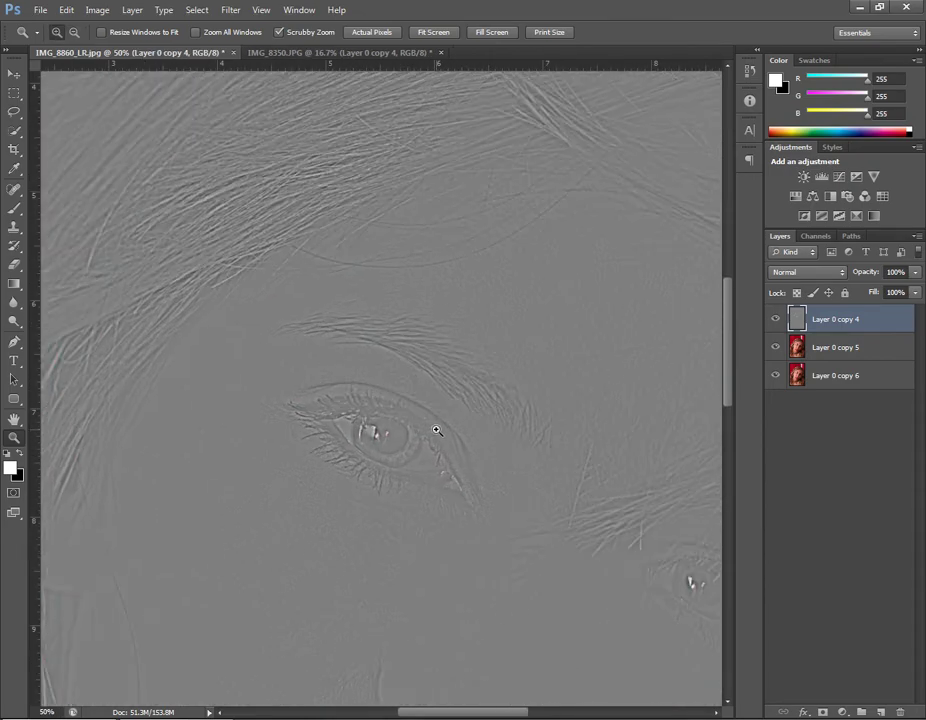
pyautogui.click(437, 430)
pyautogui.click(832, 276)
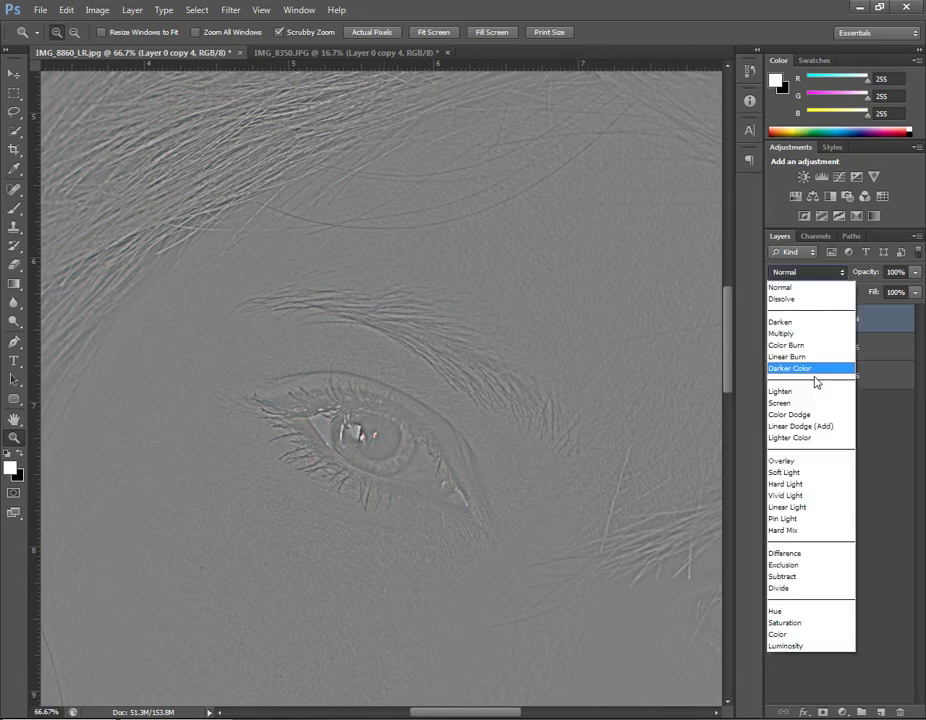
pyautogui.click(800, 488)
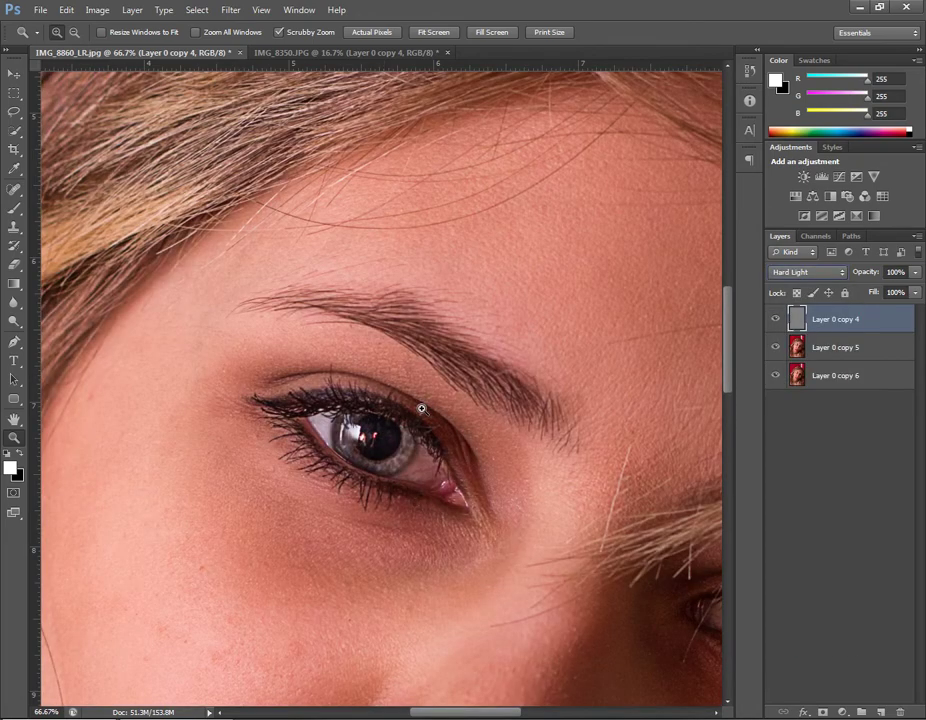
# Compare the portrait with the high-pass layer hidden and shown, and inspect the eye, eyebrow and hair detail
pyautogui.moveTo(392, 381); pyautogui.dragTo(380, 409)
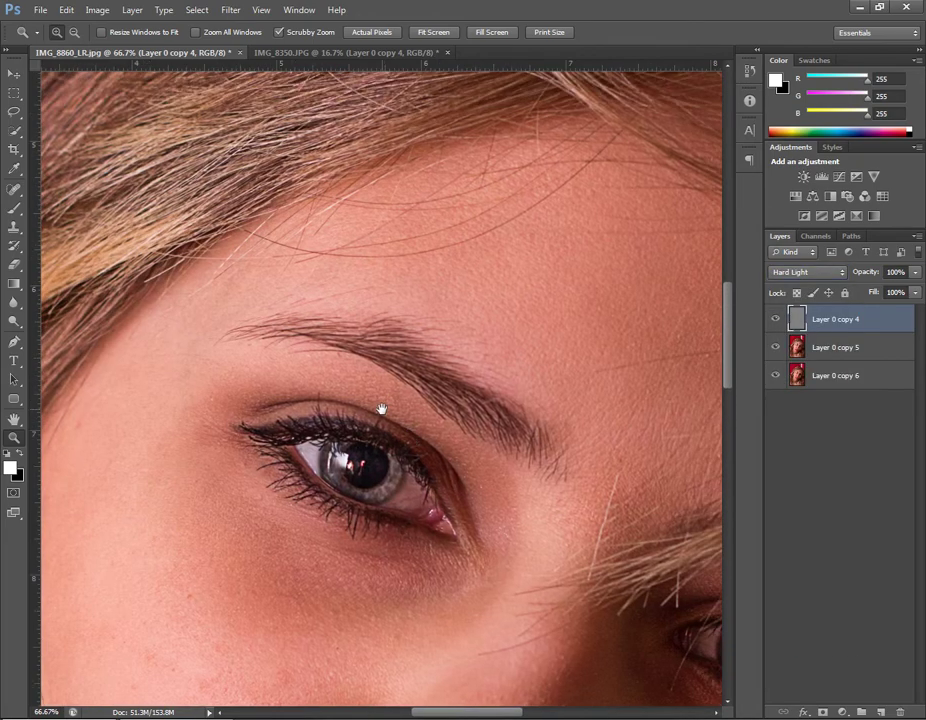
pyautogui.click(774, 319)
pyautogui.click(774, 319)
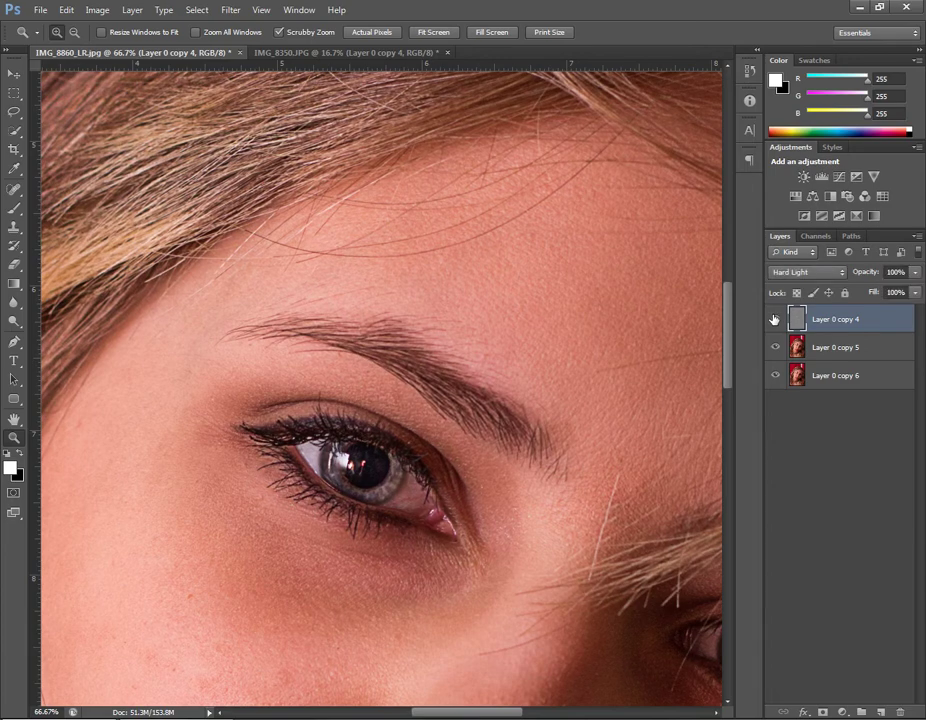
pyautogui.moveTo(265, 449); pyautogui.dragTo(263, 245)
pyautogui.moveTo(318, 416); pyautogui.dragTo(332, 457)
pyautogui.moveTo(327, 333); pyautogui.dragTo(128, 456)
pyautogui.moveTo(700, 605); pyautogui.dragTo(419, 569)
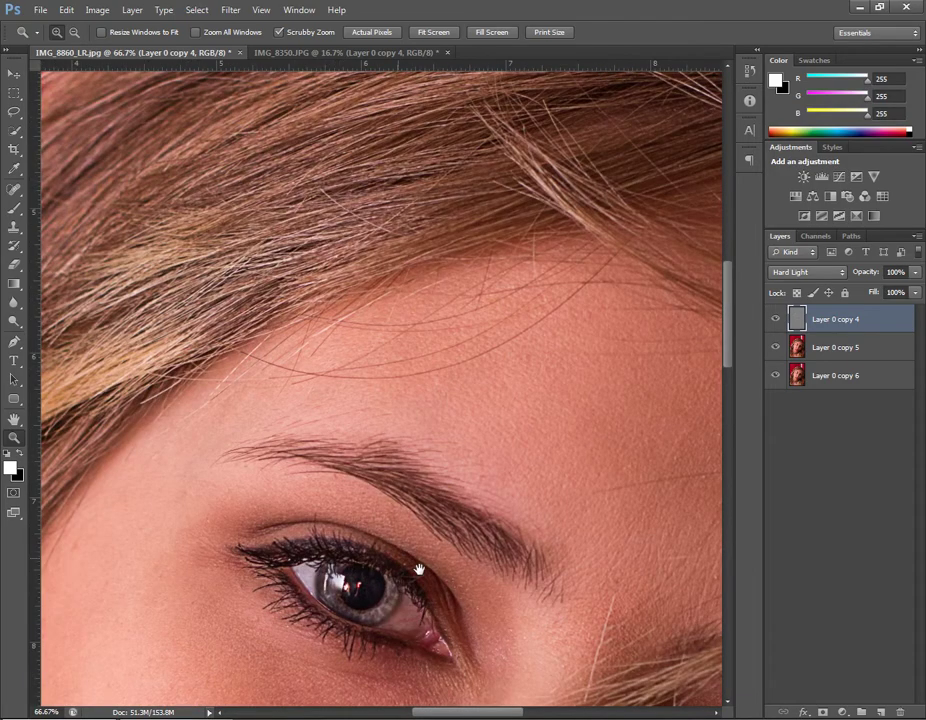
pyautogui.moveTo(273, 421); pyautogui.dragTo(285, 395)
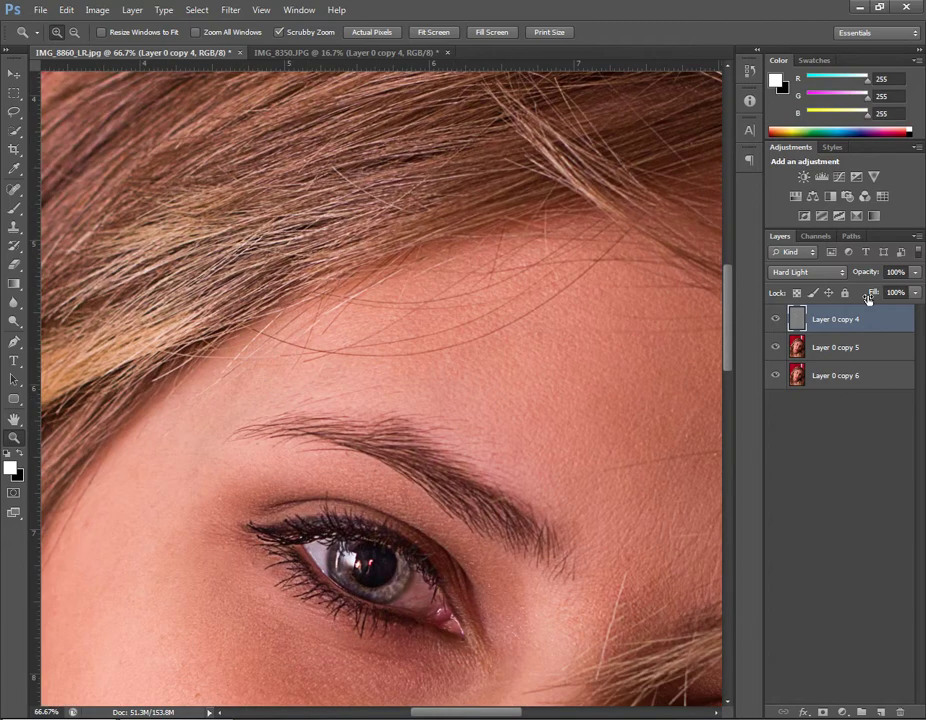
# Try Soft Light blending on the high-pass layer, check the eye area, and return the blend mode to Normal
pyautogui.click(812, 273)
pyautogui.click(772, 468)
pyautogui.moveTo(229, 214); pyautogui.dragTo(361, 314)
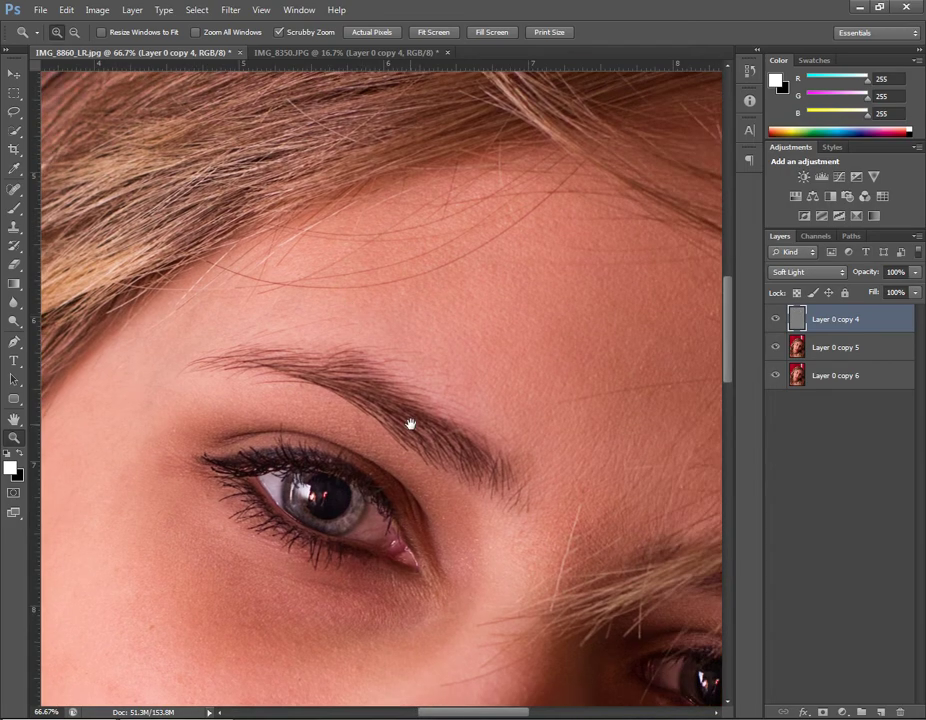
pyautogui.moveTo(411, 424); pyautogui.dragTo(407, 410)
pyautogui.click(820, 273)
pyautogui.click(800, 287)
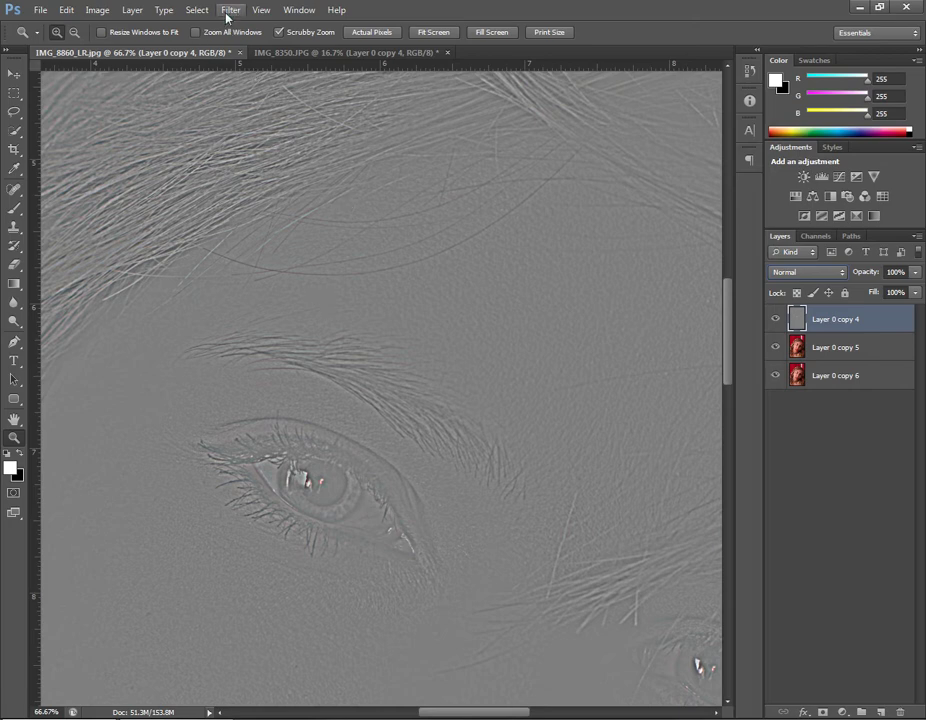
# Apply the Paint Daubs filter to the high-pass layer with brush size 1, sharpness 5 and the Simple brush type
pyautogui.click(227, 14)
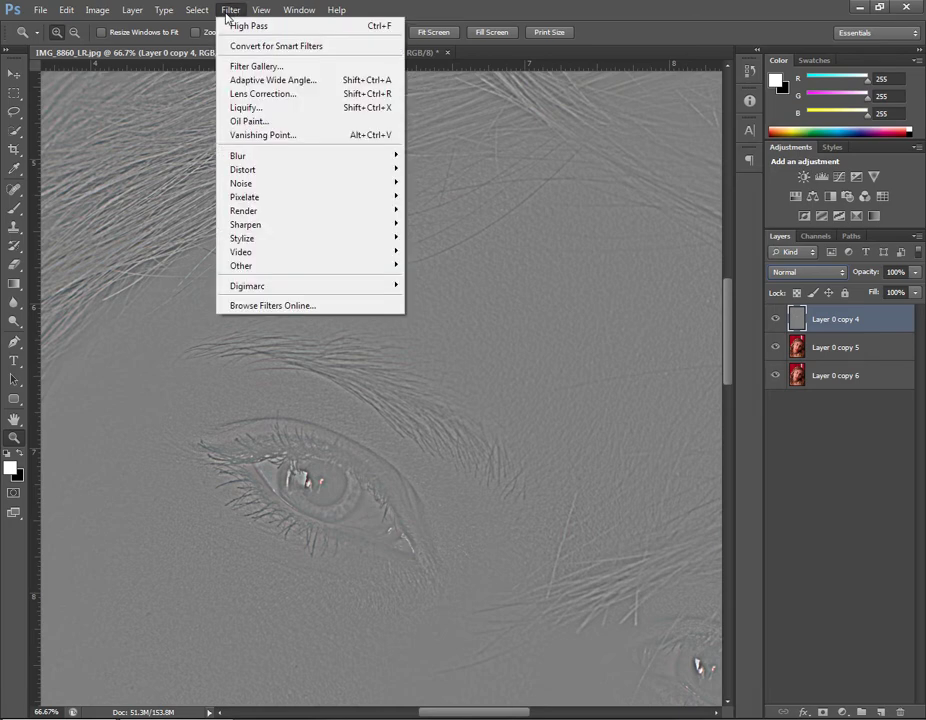
pyautogui.click(284, 67)
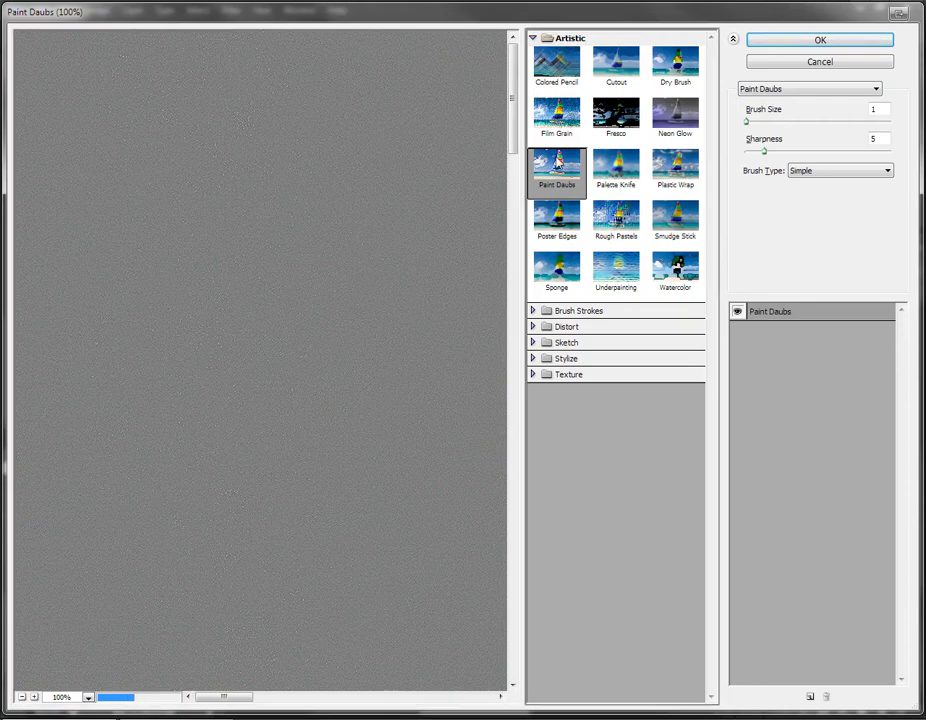
pyautogui.moveTo(500, 310); pyautogui.dragTo(184, 178)
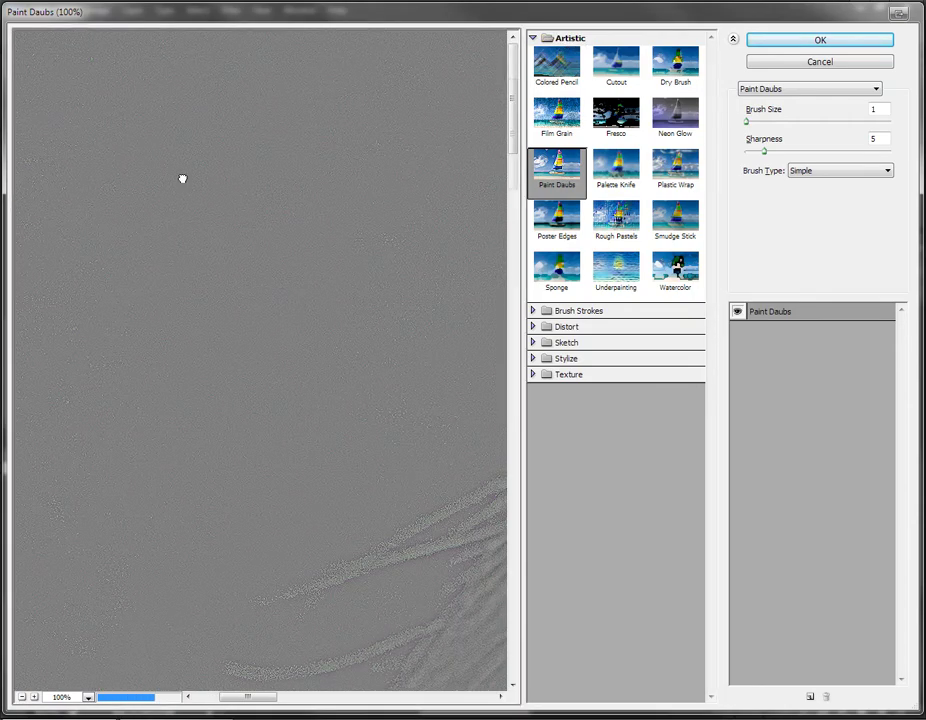
pyautogui.moveTo(400, 640); pyautogui.dragTo(126, 267)
pyautogui.moveTo(428, 432); pyautogui.dragTo(188, 255)
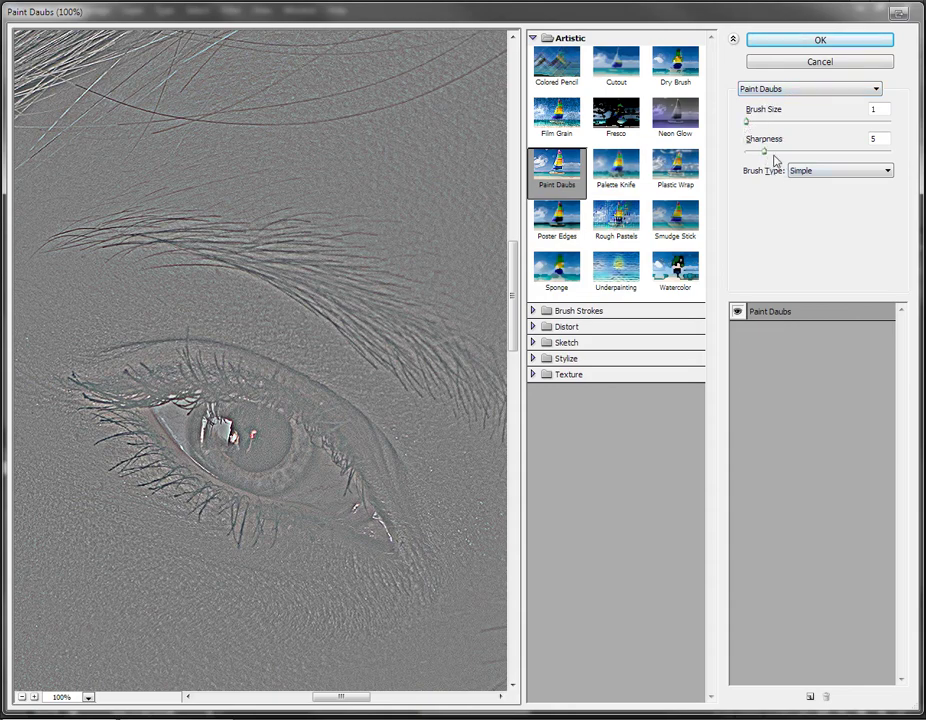
pyautogui.click(817, 175)
pyautogui.click(854, 173)
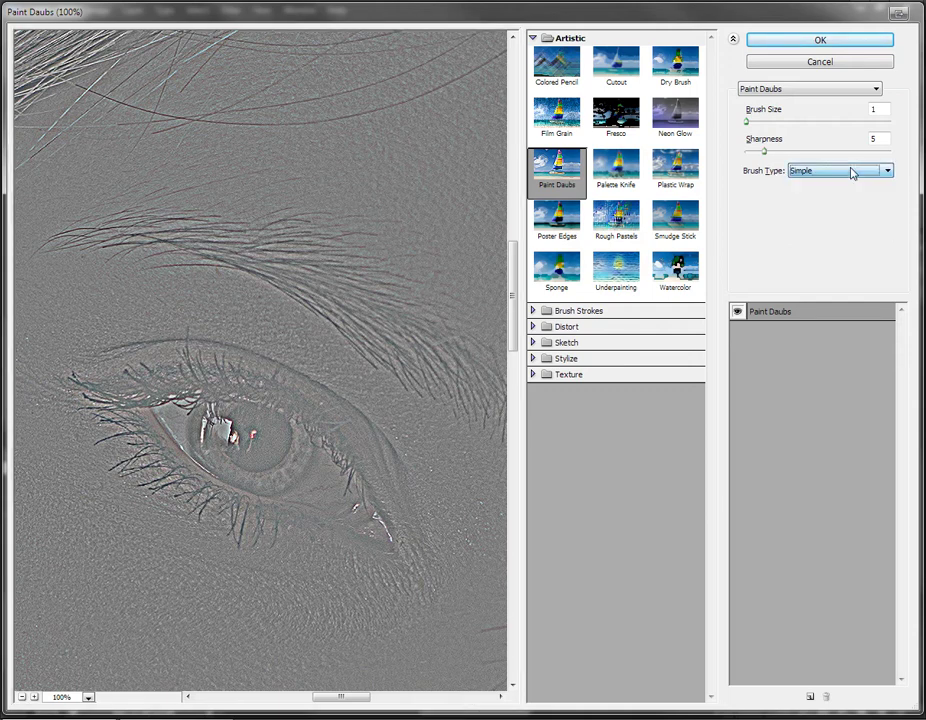
pyautogui.click(829, 39)
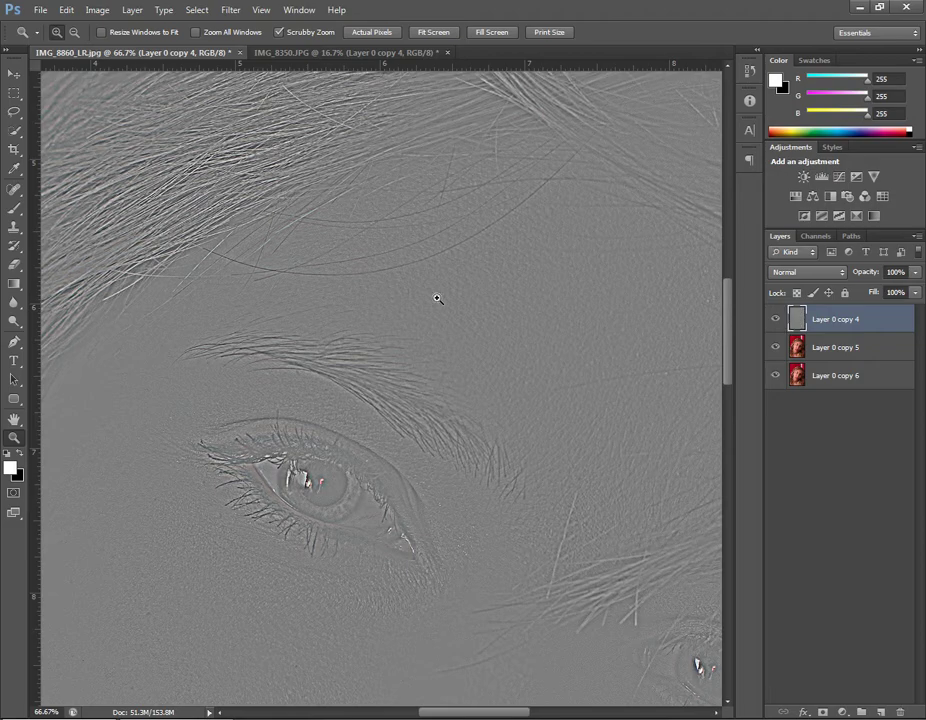
# Set the blend mode of the filtered top layer to Soft Light
pyautogui.click(808, 272)
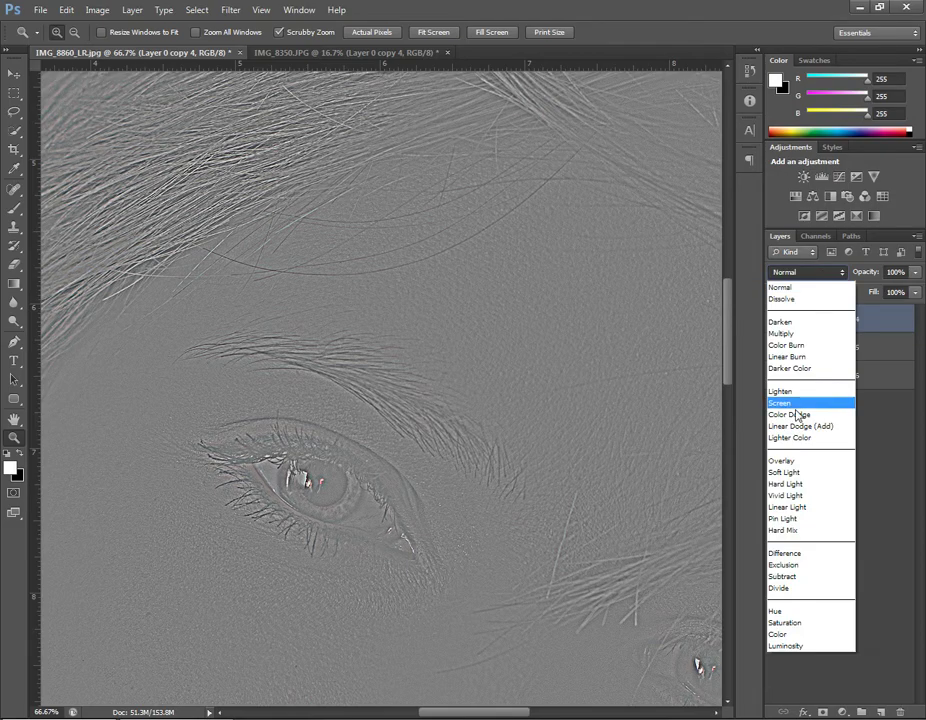
pyautogui.click(785, 472)
# Inspect the sharpening around the eyebrow, eye and hair, and along the hair's edge against the red background
pyautogui.moveTo(325, 453); pyautogui.dragTo(438, 360)
pyautogui.click(436, 245)
pyautogui.scroll(3, 415, 400)
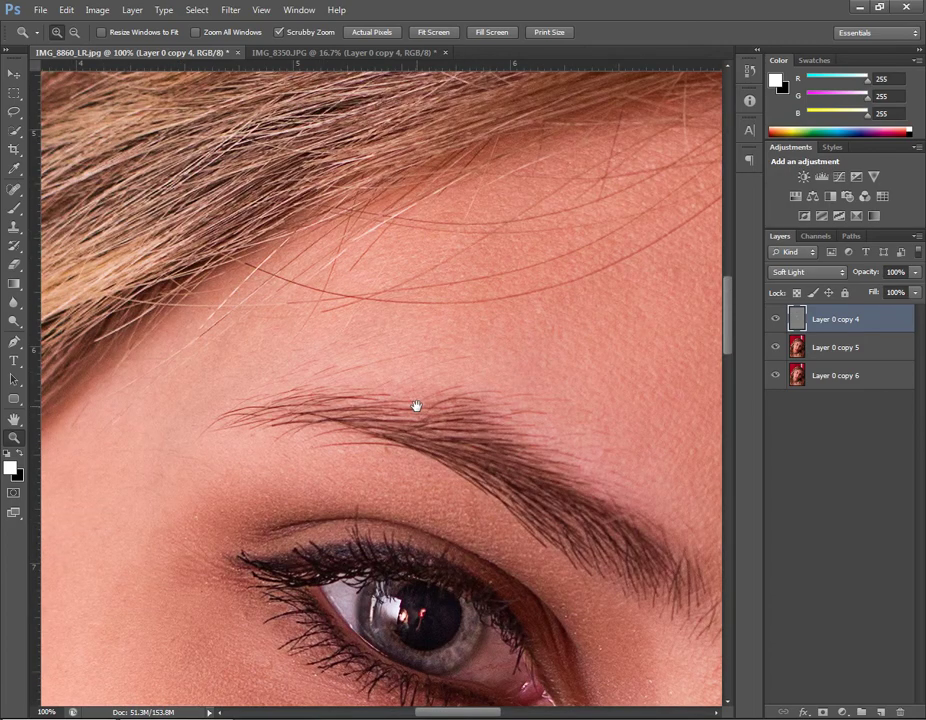
pyautogui.moveTo(442, 370); pyautogui.dragTo(411, 306)
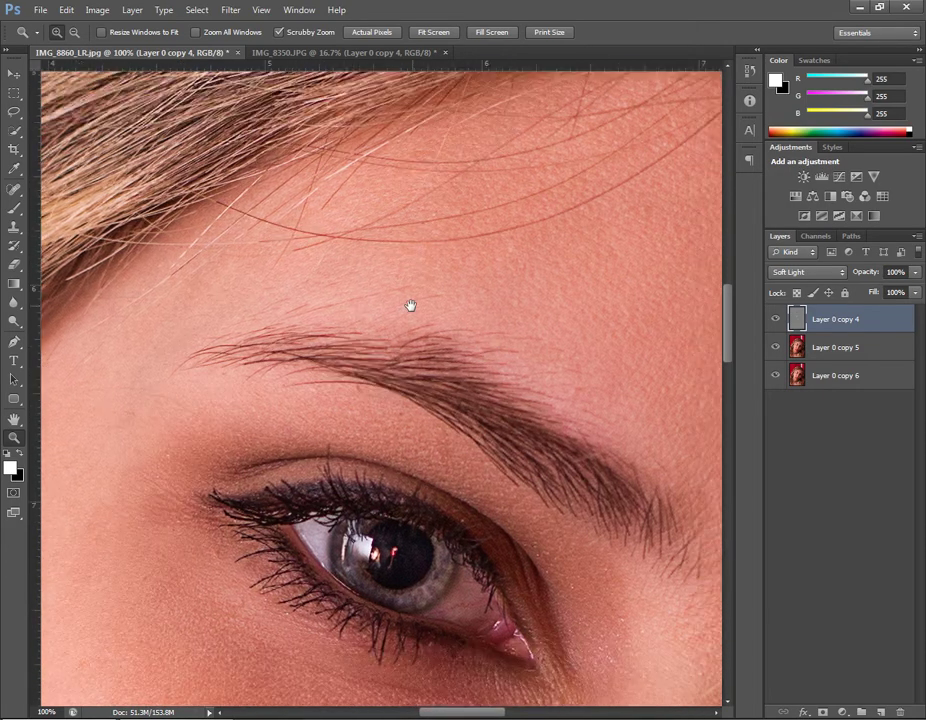
pyautogui.scroll(-1, 446, 314)
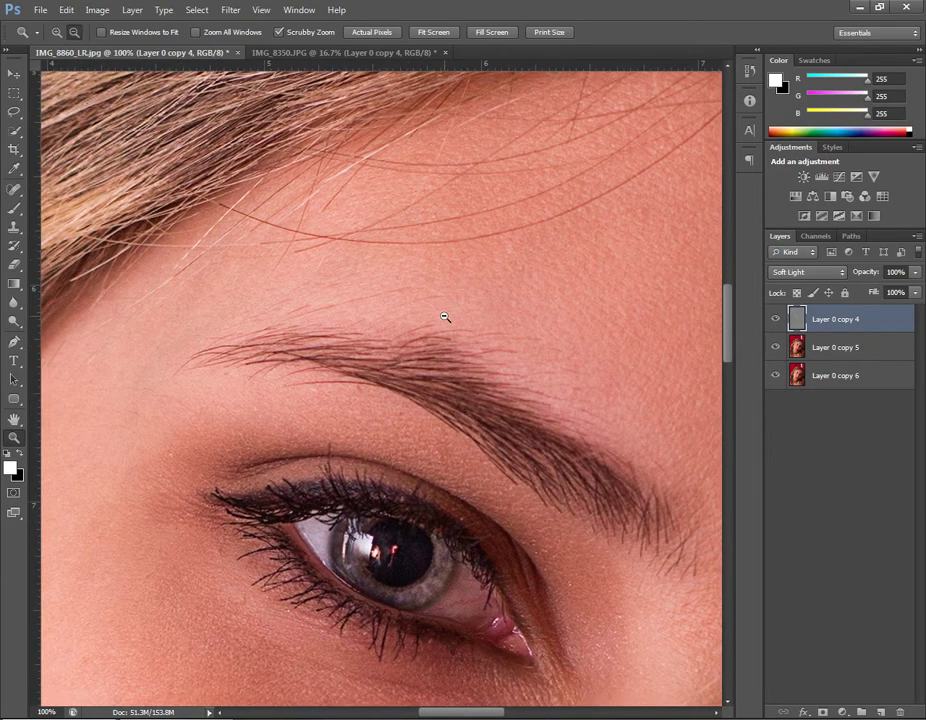
pyautogui.keyDown('alt'); pyautogui.click(446, 314); pyautogui.keyUp('alt')
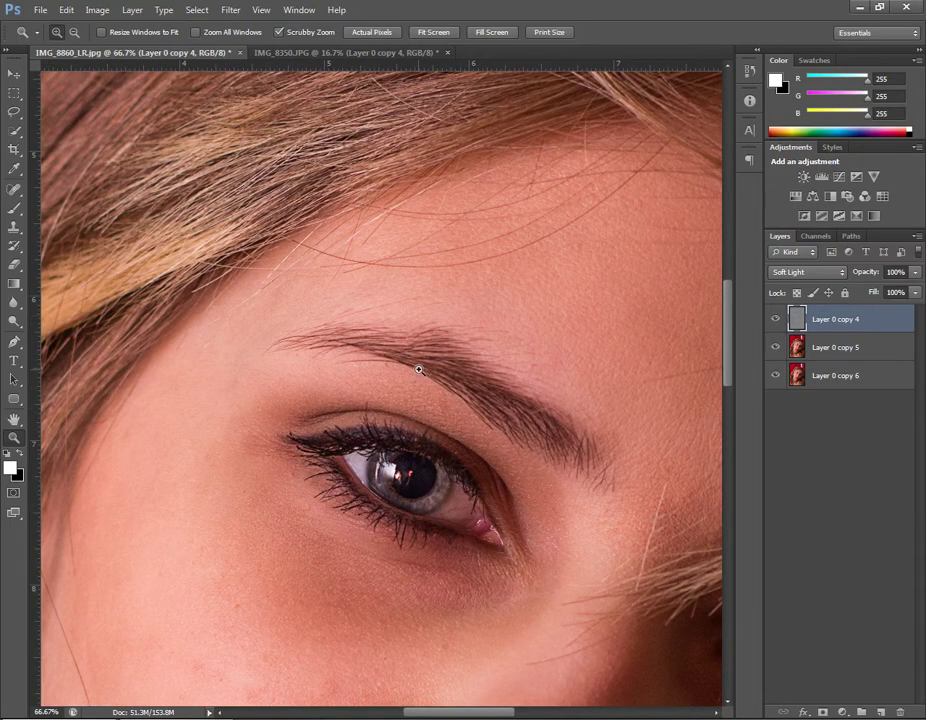
pyautogui.moveTo(190, 303); pyautogui.dragTo(539, 558)
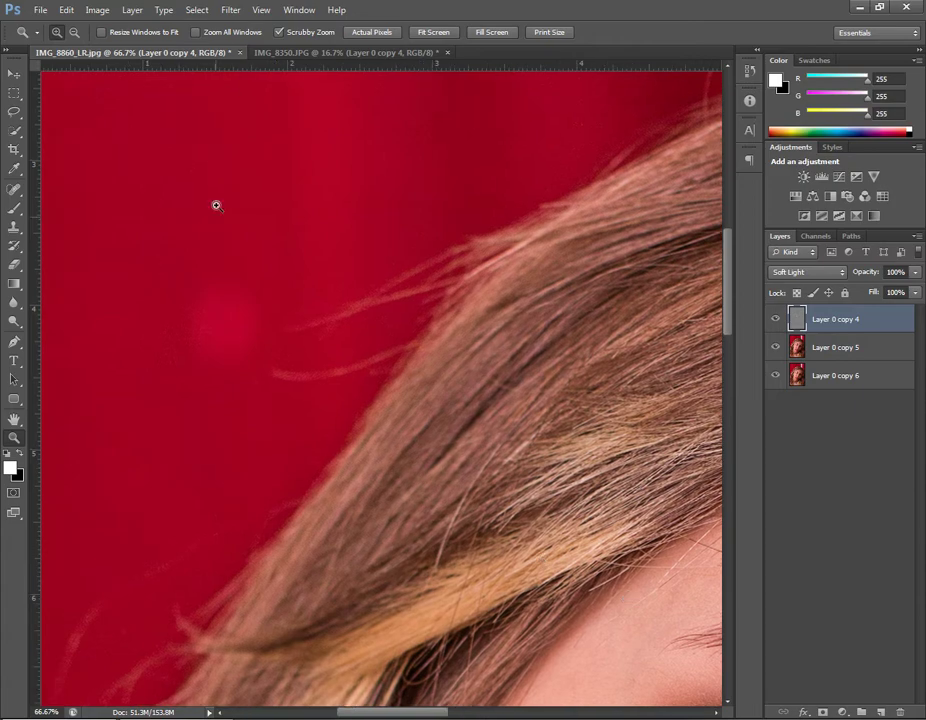
pyautogui.moveTo(182, 229); pyautogui.dragTo(206, 389)
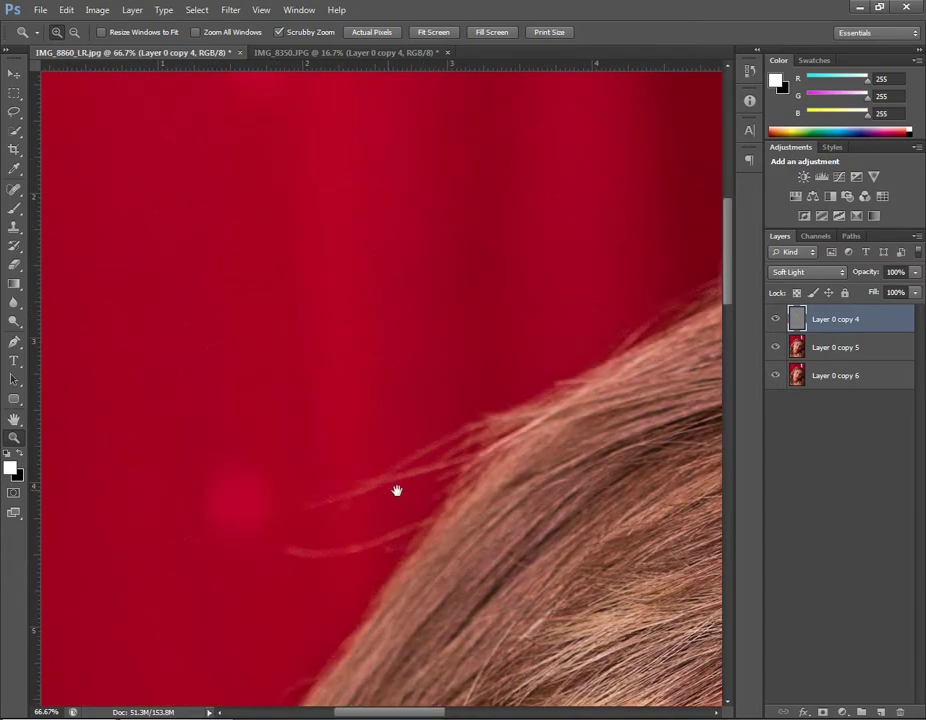
# Examine the red background above the hair for grain, along with the stray hairs at its edge
pyautogui.moveTo(397, 490); pyautogui.dragTo(389, 583)
pyautogui.keyDown('alt'); pyautogui.click(308, 369); pyautogui.keyUp('alt')
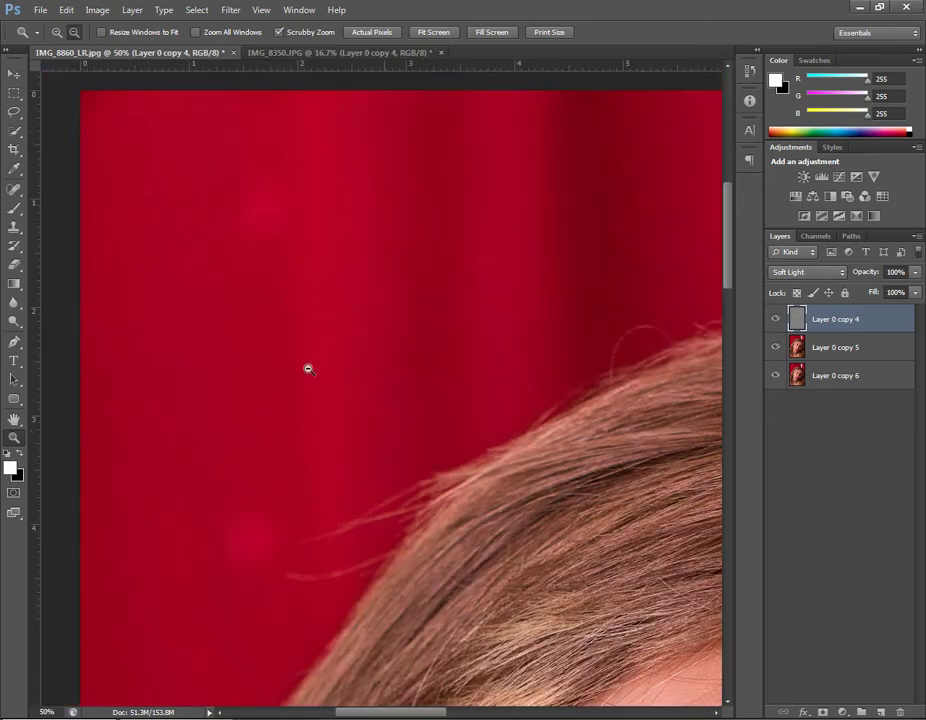
pyautogui.keyDown('alt'); pyautogui.click(307, 368); pyautogui.keyUp('alt')
pyautogui.click(307, 368)
pyautogui.click(307, 368)
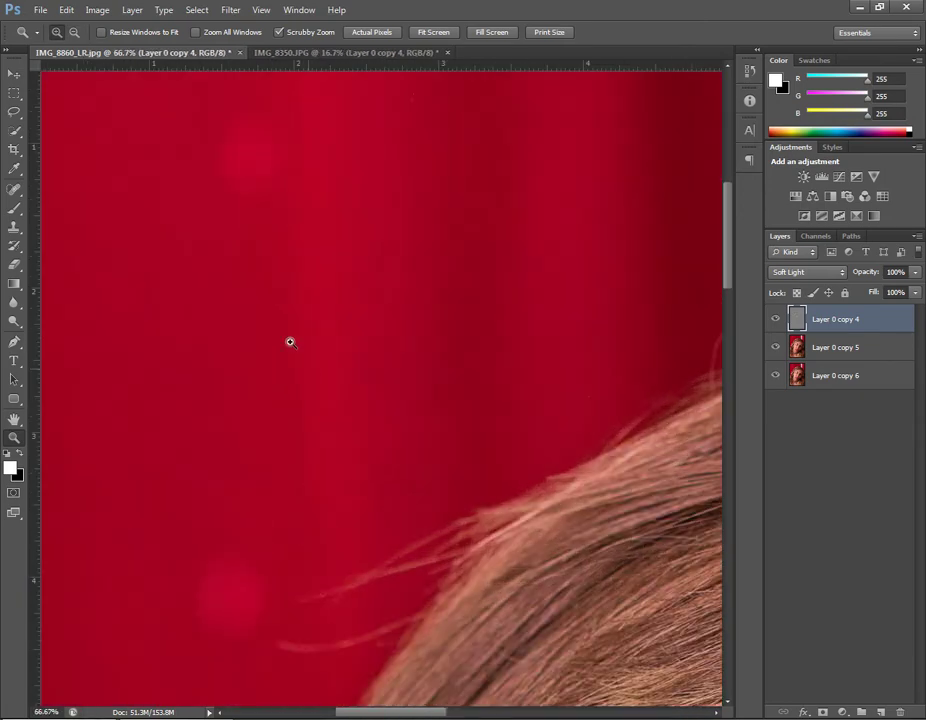
pyautogui.moveTo(254, 331); pyautogui.dragTo(348, 412)
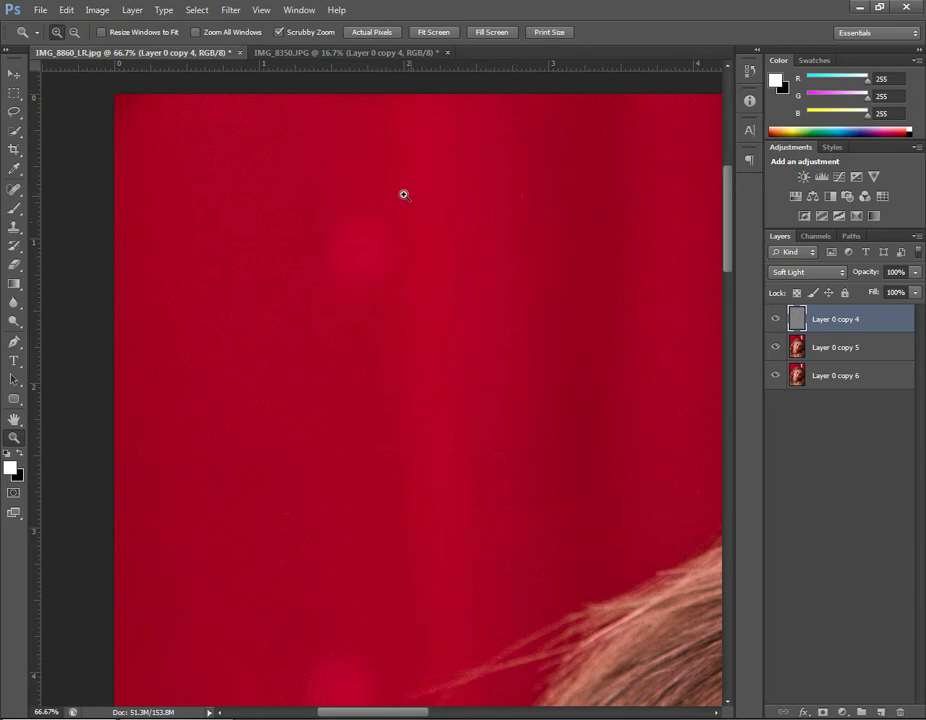
pyautogui.press('e')
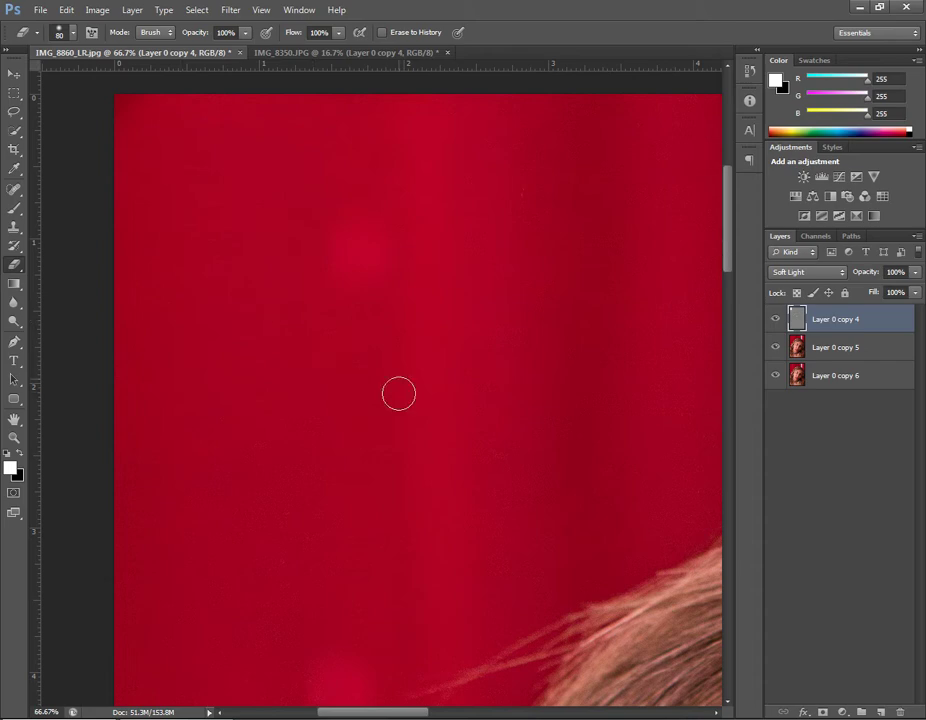
pyautogui.moveTo(531, 541); pyautogui.dragTo(437, 357)
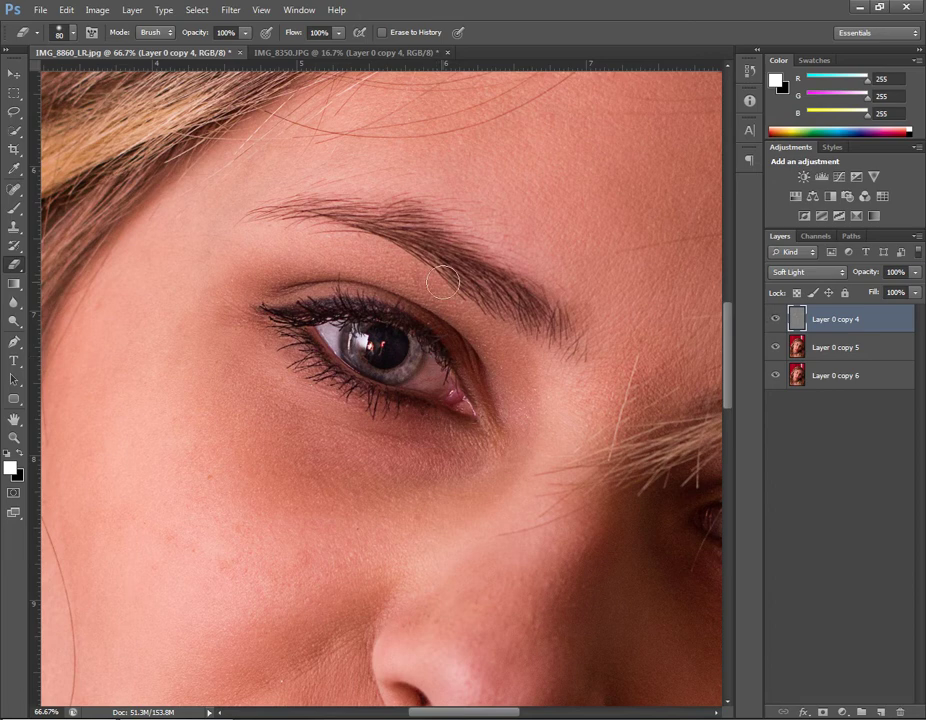
# Compare the eye and eyebrow with the high-pass layer hidden and shown
pyautogui.press('v')
pyautogui.moveTo(330, 336); pyautogui.dragTo(372, 377)
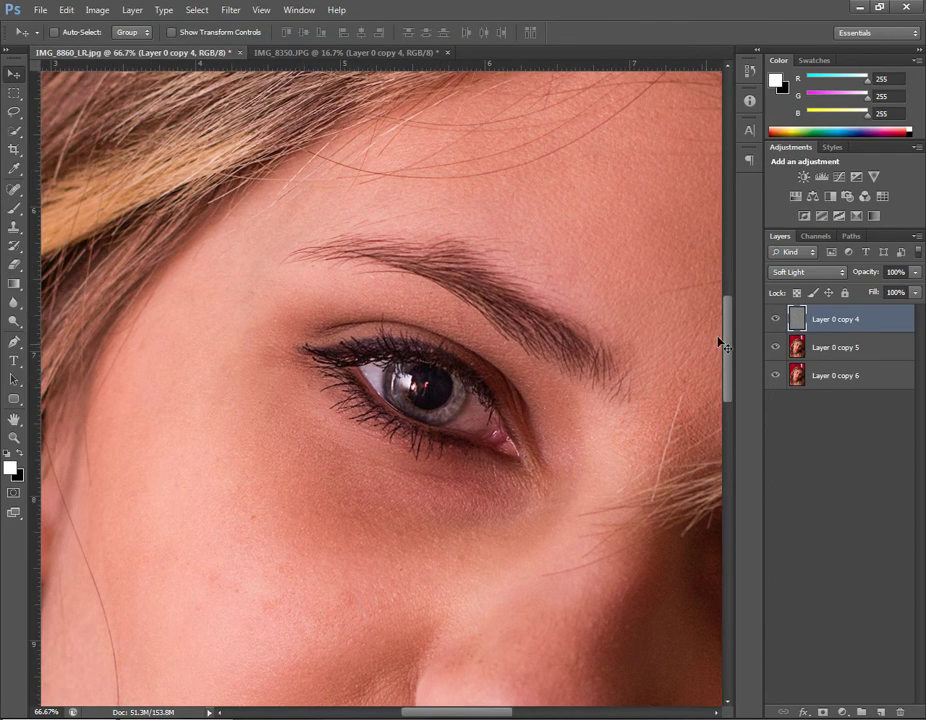
pyautogui.click(775, 319)
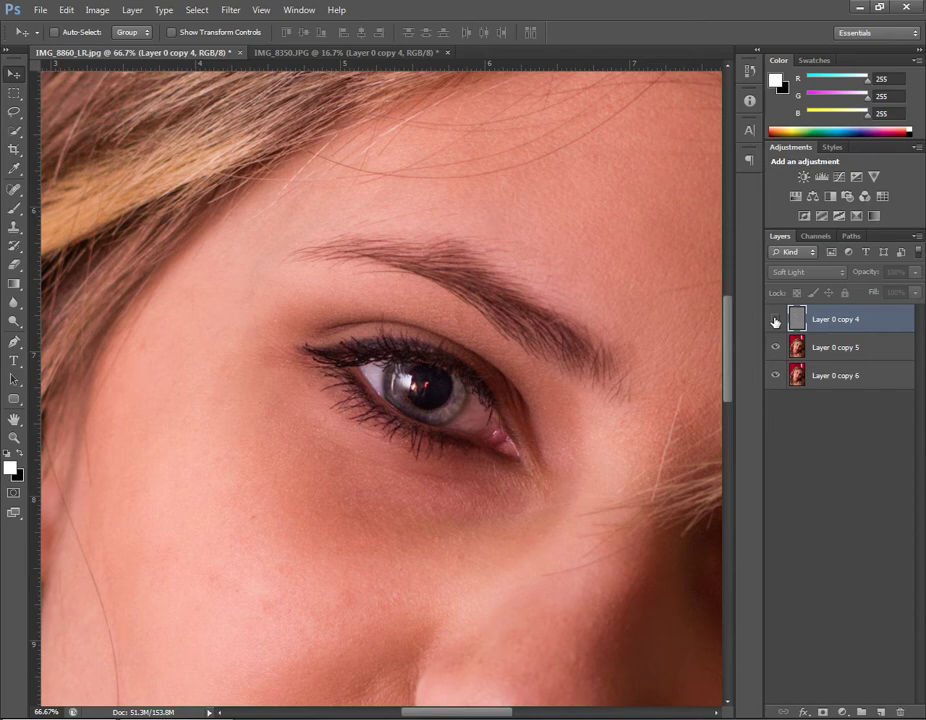
pyautogui.click(775, 319)
# Compare the forehead skin and hairline at 100% zoom with the high-pass layer toggled off and on
pyautogui.moveTo(531, 302); pyautogui.dragTo(429, 462)
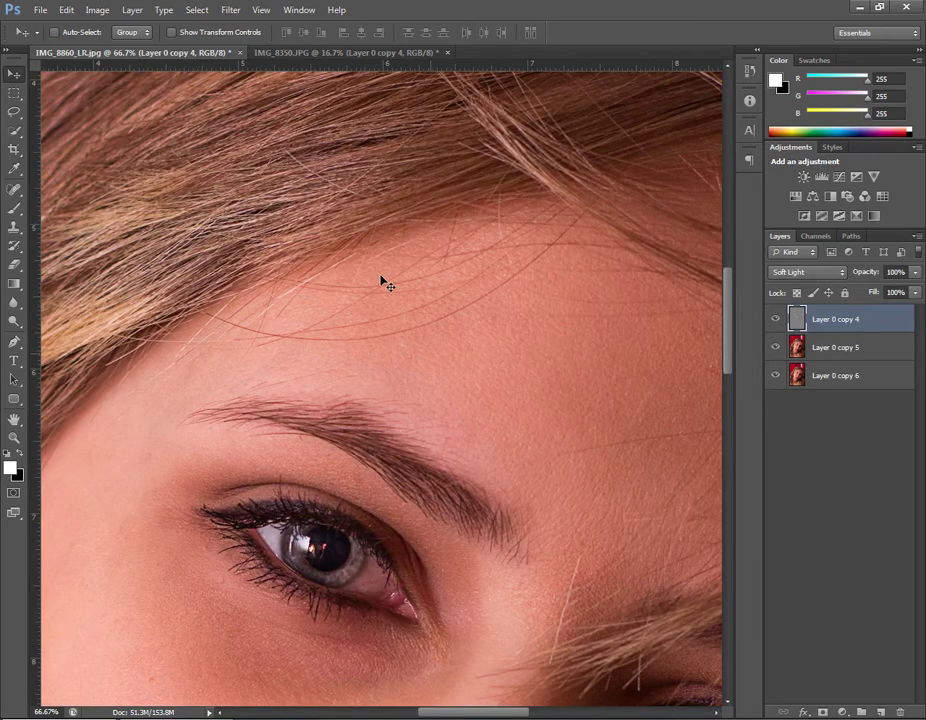
pyautogui.press('z')
pyautogui.click(255, 238)
pyautogui.press('v')
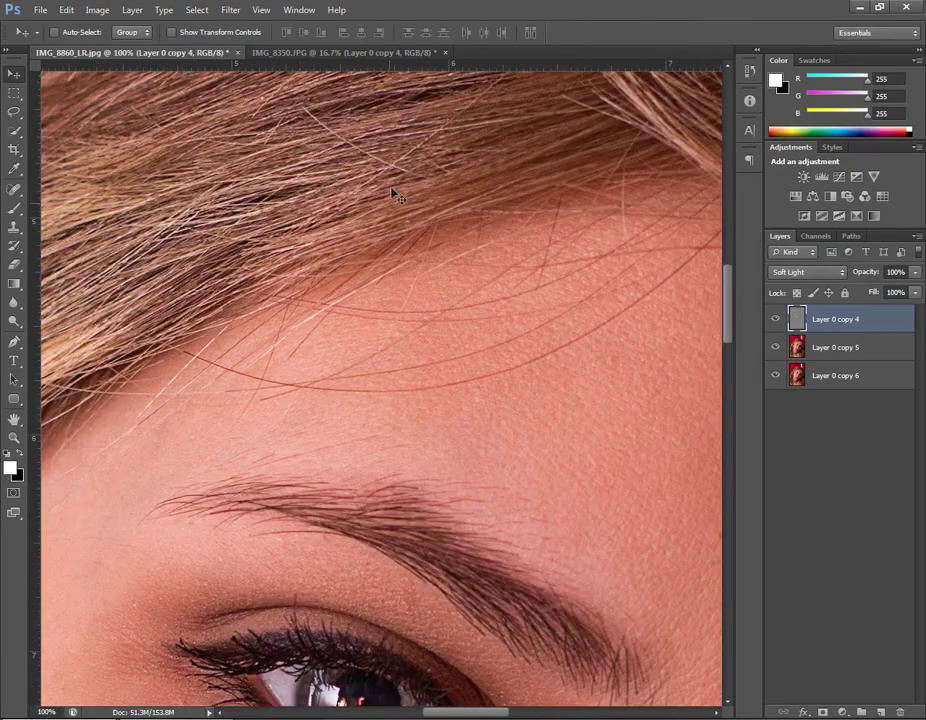
pyautogui.click(775, 319)
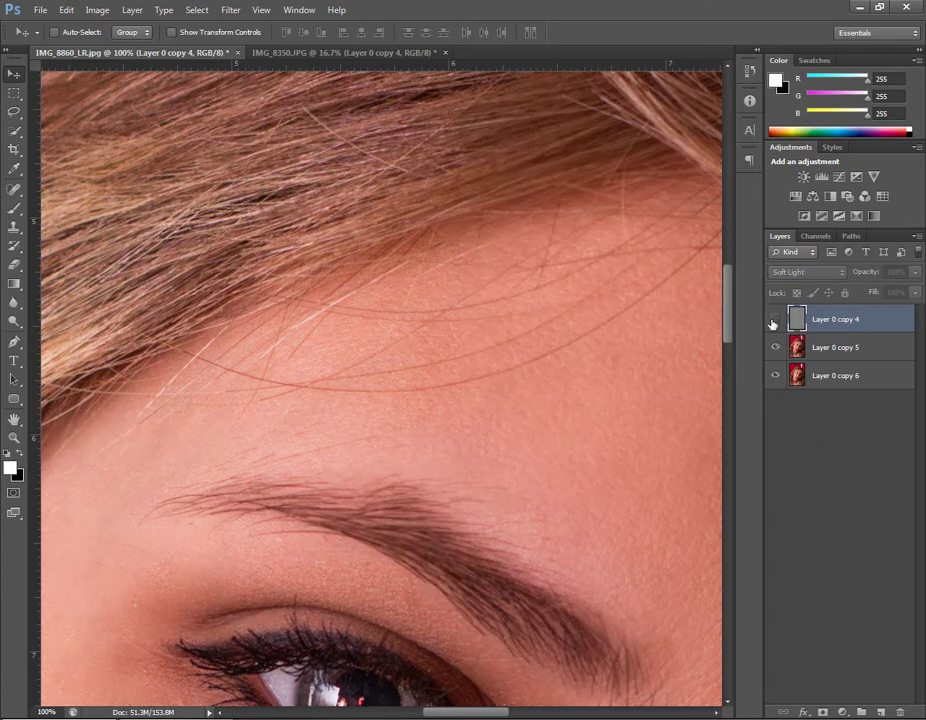
pyautogui.click(773, 320)
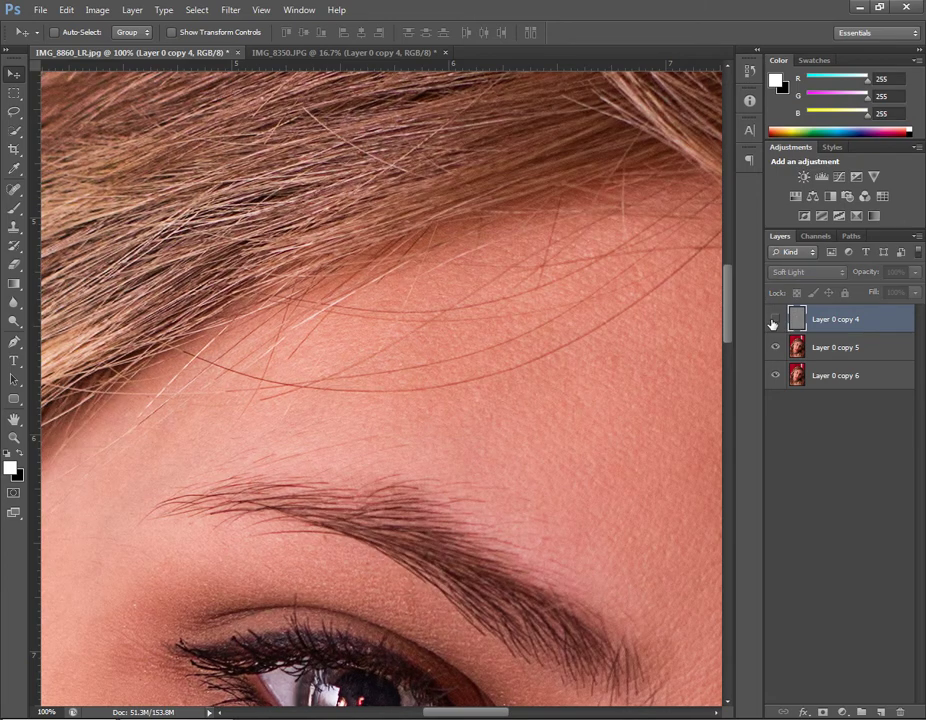
pyautogui.click(773, 320)
pyautogui.click(772, 322)
# Compare the eyebrow and eyelash detail at 100% zoom before and after the high-pass layer
pyautogui.moveTo(548, 467); pyautogui.dragTo(613, 390)
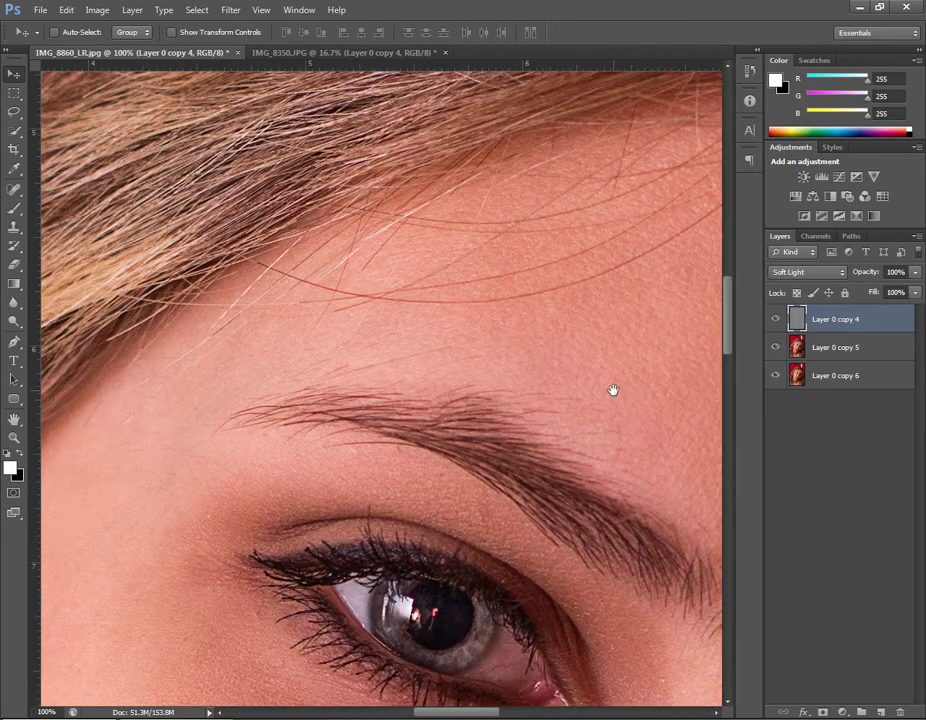
pyautogui.click(772, 320)
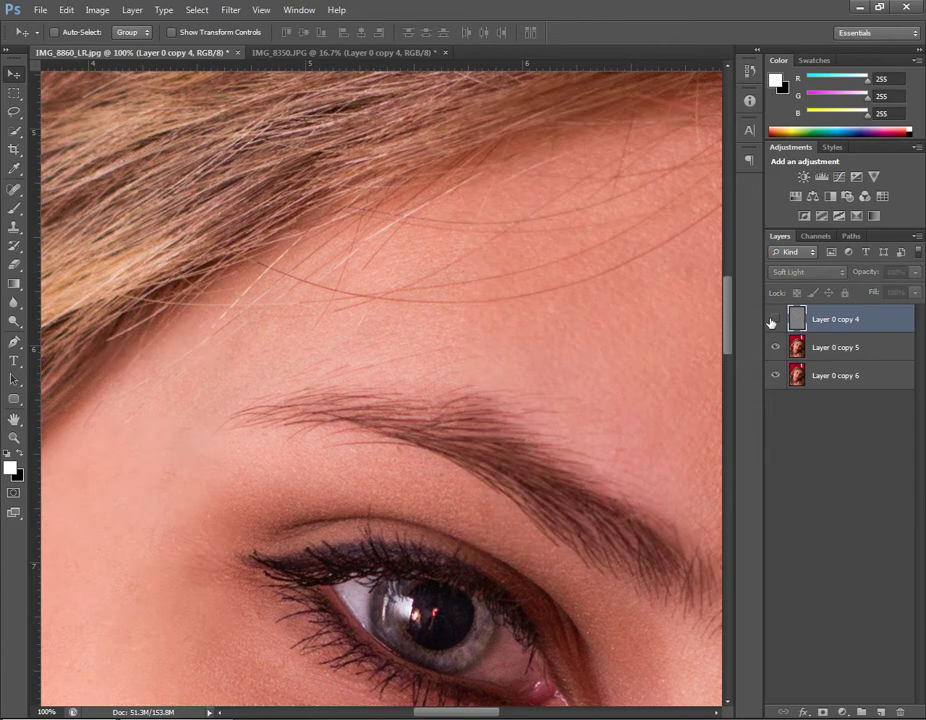
pyautogui.click(772, 321)
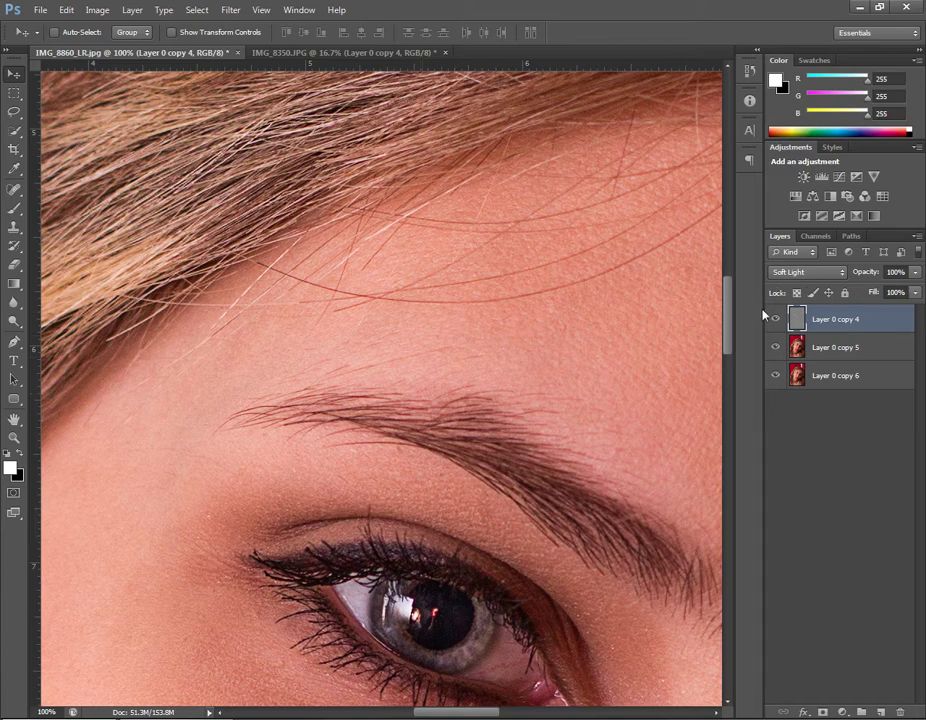
# Compare the lips and tongue at 100% zoom with the high-pass layer toggled off and on
pyautogui.scroll(-10, 400, 357)
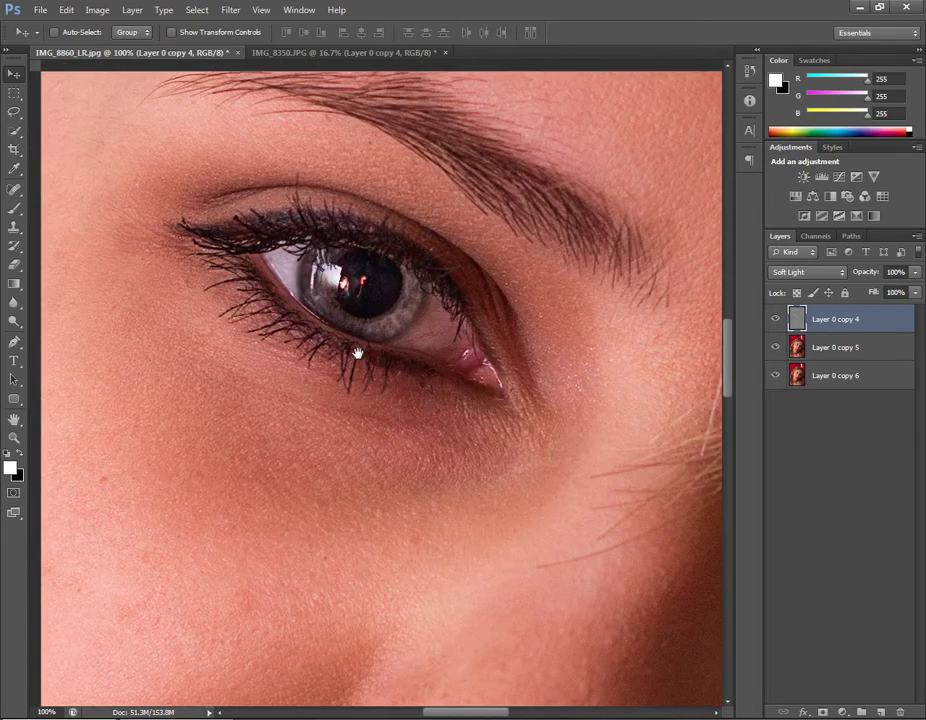
pyautogui.scroll(-10, 391, 215)
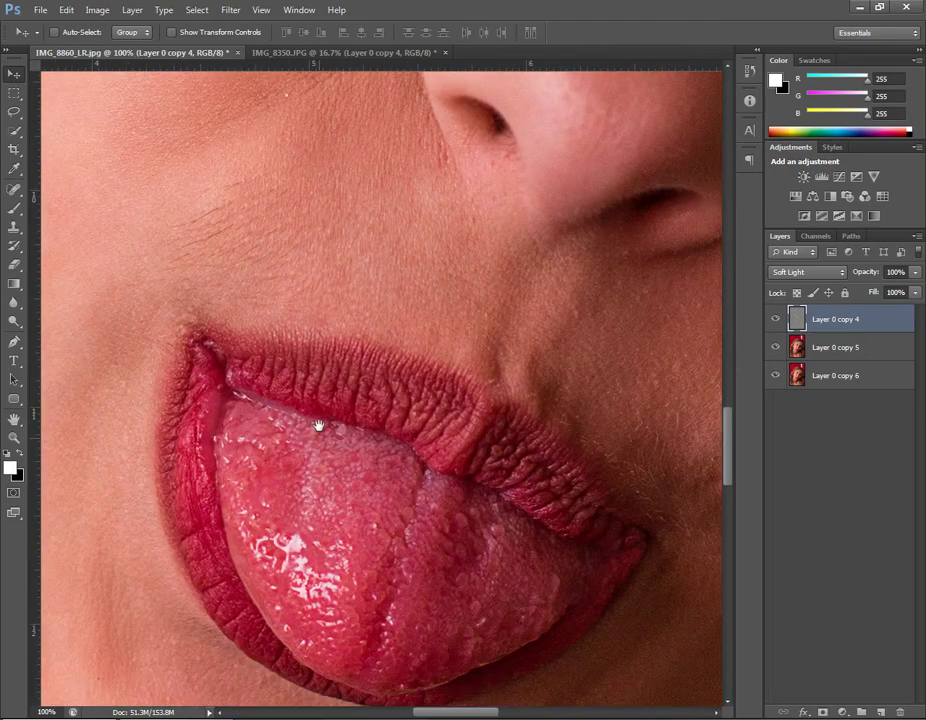
pyautogui.moveTo(318, 426); pyautogui.dragTo(316, 356)
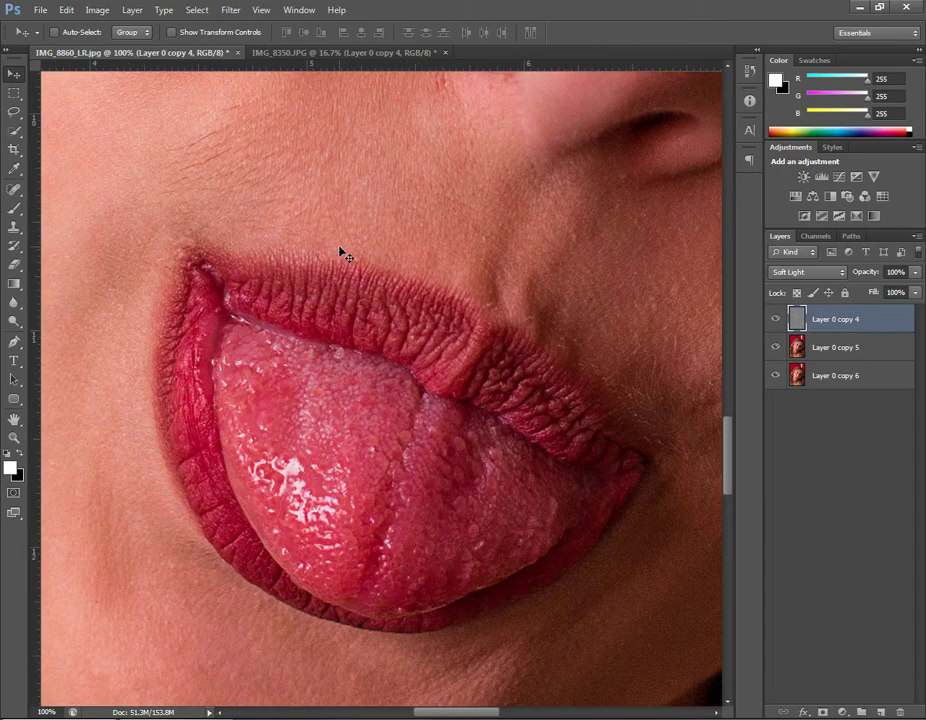
pyautogui.click(775, 319)
pyautogui.click(775, 319)
pyautogui.click(774, 318)
pyautogui.click(774, 318)
# Review the sharpening across the whole face at 33.3% zoom
pyautogui.press('z')
pyautogui.keyDown('alt'); pyautogui.click(533, 173); pyautogui.keyUp('alt')
pyautogui.keyDown('alt'); pyautogui.click(533, 173); pyautogui.keyUp('alt')
pyautogui.keyDown('alt'); pyautogui.click(533, 173); pyautogui.keyUp('alt')
pyautogui.press('v')
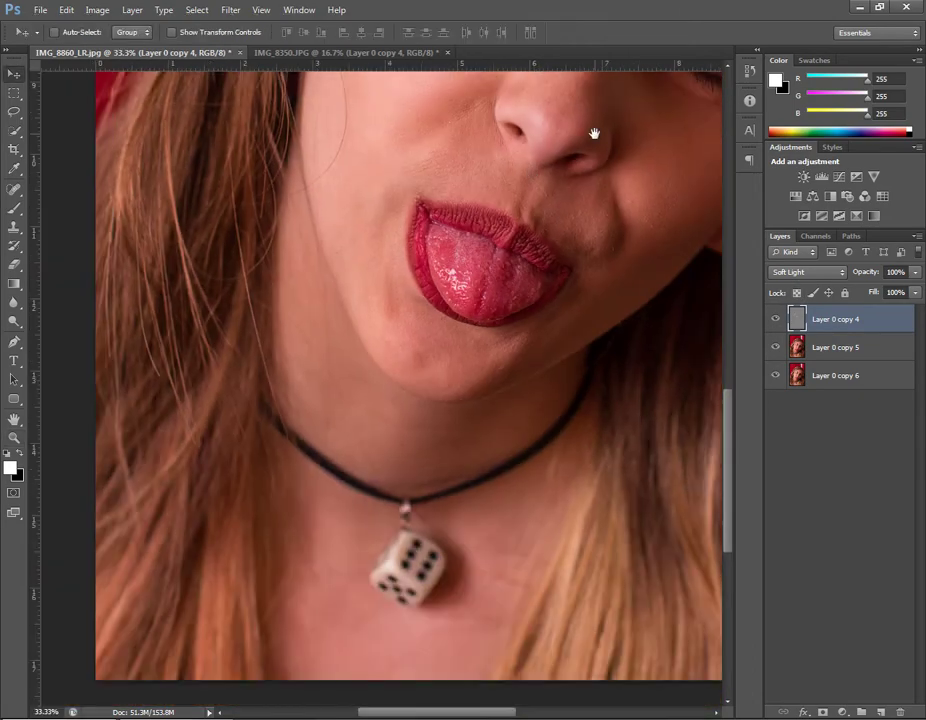
pyautogui.moveTo(570, 162); pyautogui.dragTo(453, 450)
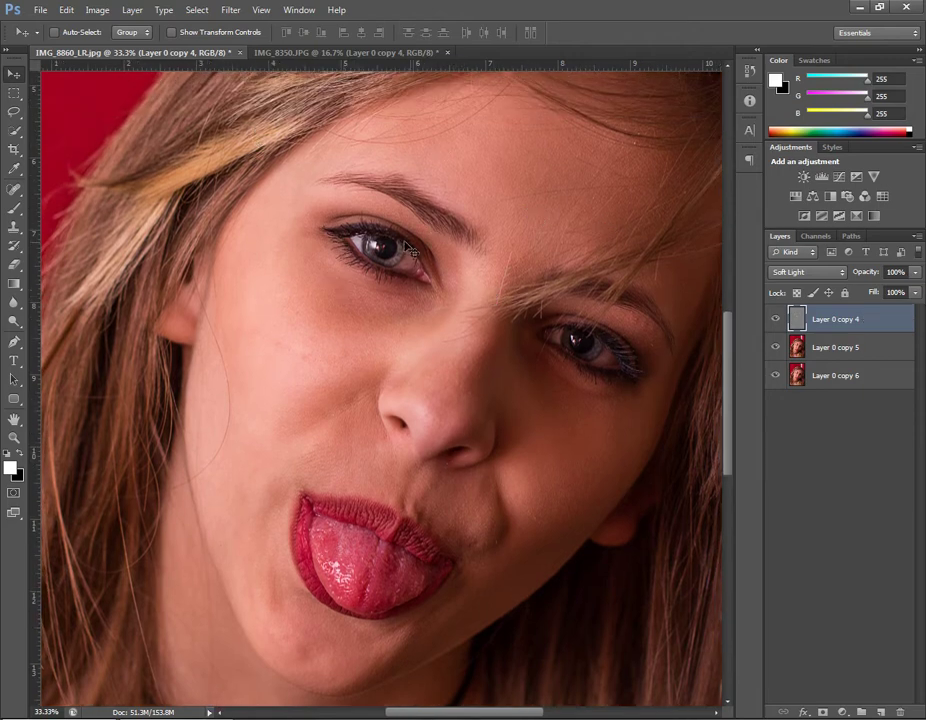
pyautogui.moveTo(453, 306); pyautogui.dragTo(430, 341)
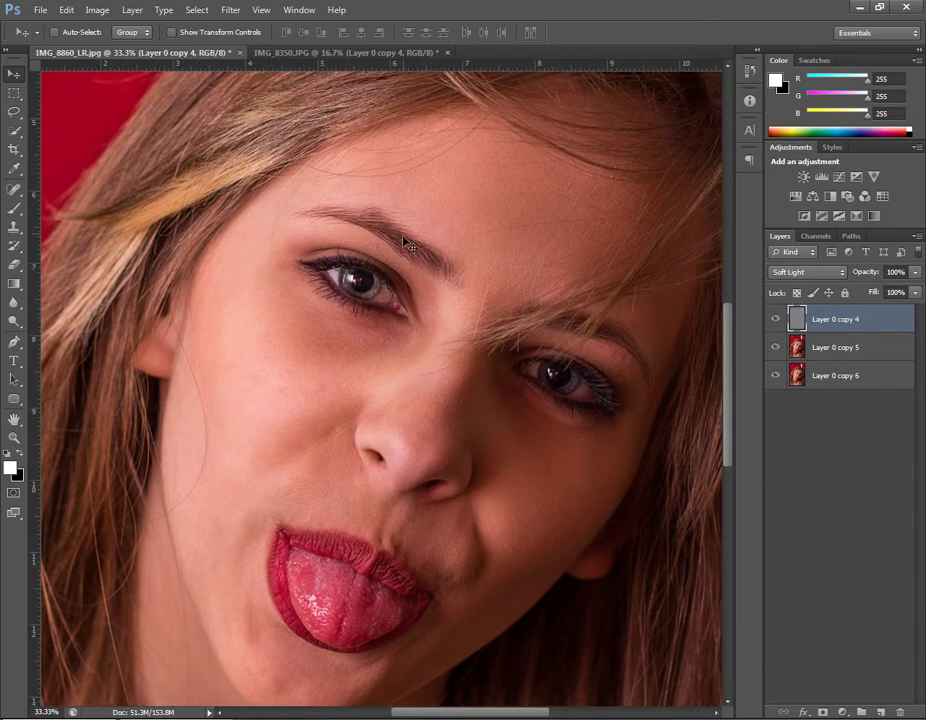
# Try a lower opacity on the high-pass layer and return it to 100%
pyautogui.click(915, 272)
pyautogui.moveTo(856, 294); pyautogui.dragTo(862, 291)
pyautogui.moveTo(862, 291); pyautogui.dragTo(914, 292)
pyautogui.click(434, 331)
# Inspect the eyes, nose, skin and mouth at 50% zoom, and the full portrait at 25%
pyautogui.hotkey('ctrl', 'space')
pyautogui.keyDown('ctrl'); pyautogui.click(360, 341); pyautogui.keyUp('ctrl')
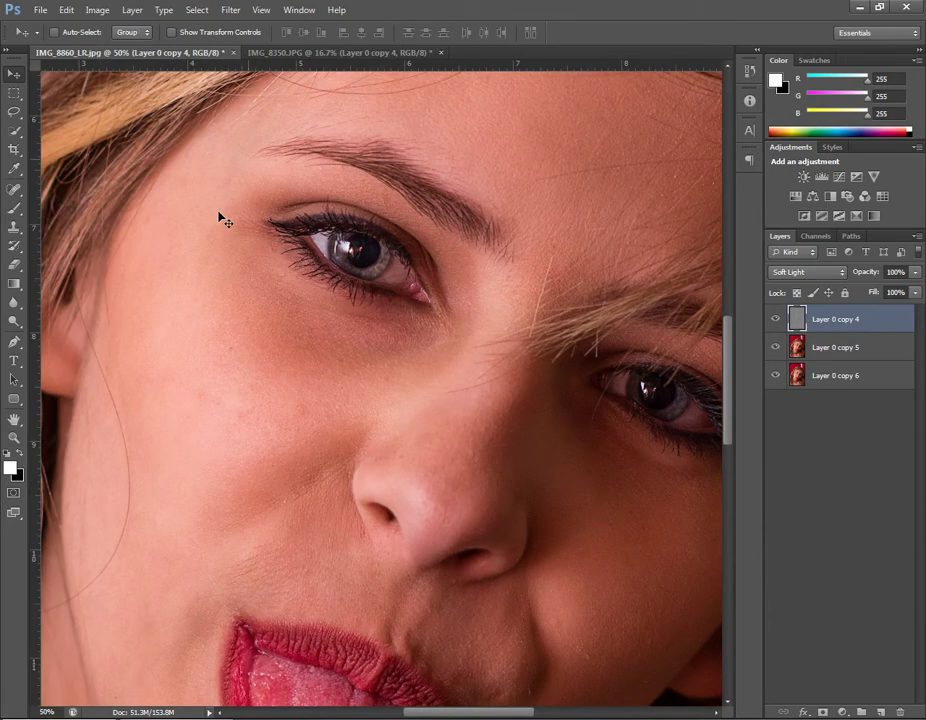
pyautogui.moveTo(365, 520); pyautogui.dragTo(369, 391)
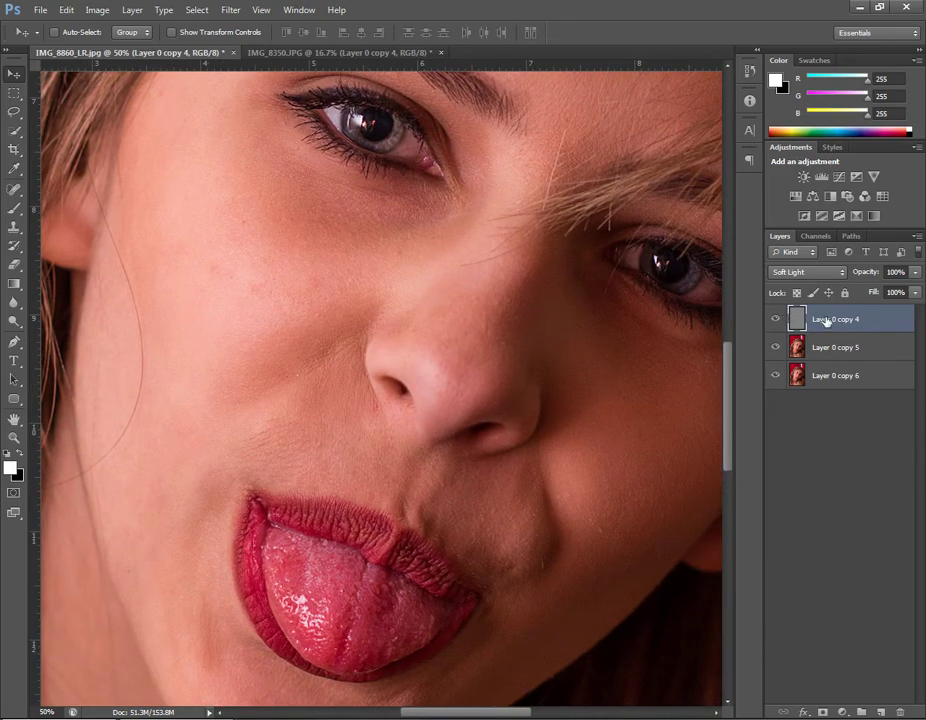
pyautogui.moveTo(455, 213); pyautogui.dragTo(407, 213)
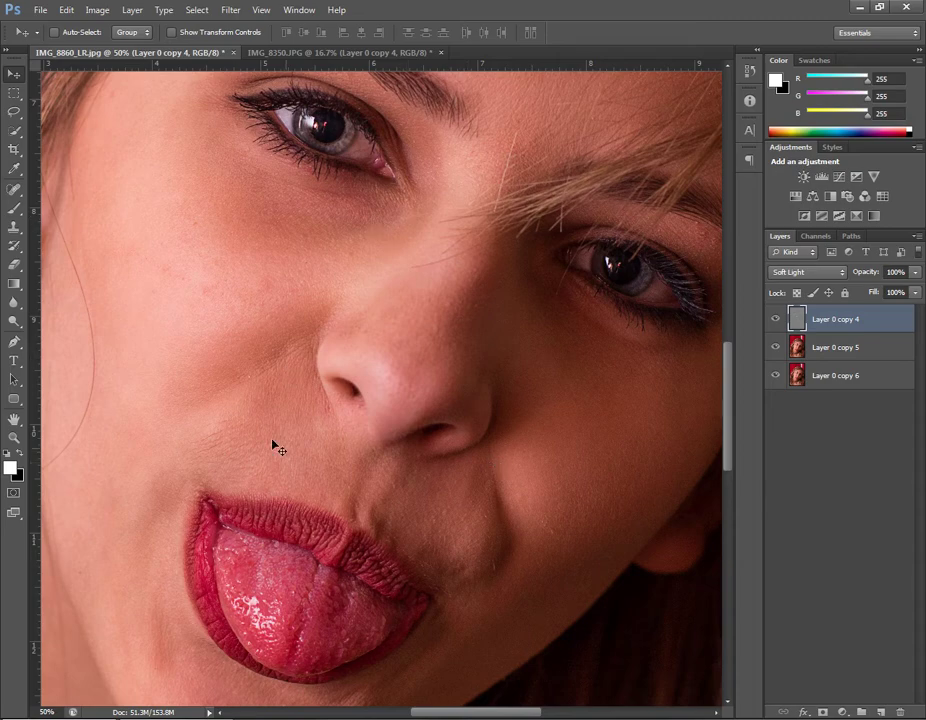
pyautogui.moveTo(382, 279); pyautogui.dragTo(400, 384)
pyautogui.press('z')
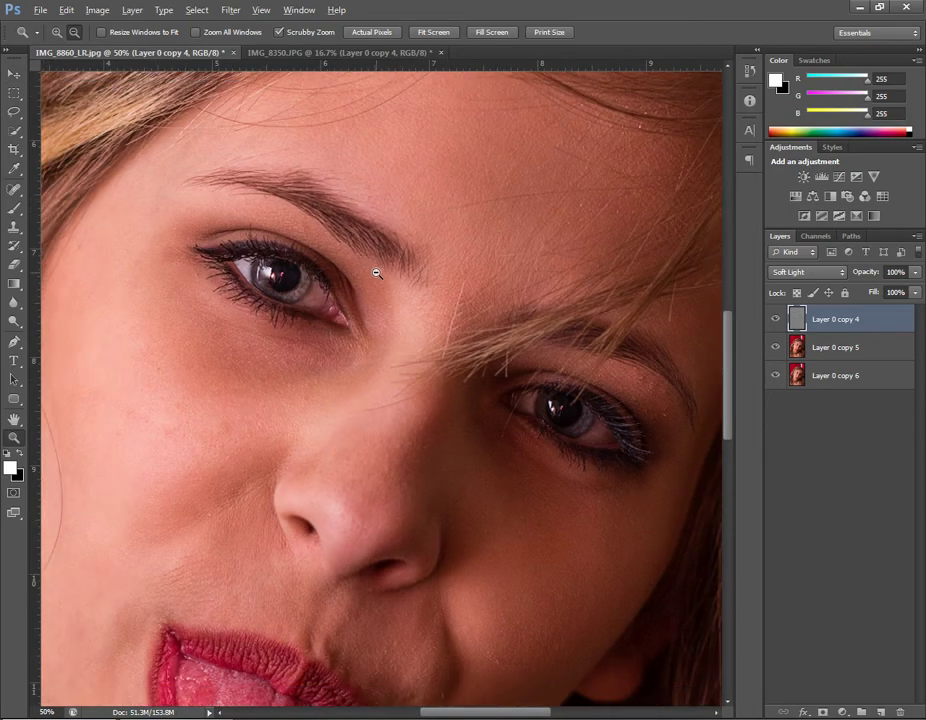
pyautogui.keyDown('alt'); pyautogui.click(376, 272); pyautogui.keyUp('alt')
pyautogui.keyDown('alt'); pyautogui.click(376, 272); pyautogui.keyUp('alt')
pyautogui.press('h')
pyautogui.moveTo(381, 280)
pyautogui.mouseDown()
pyautogui.moveTo(382, 328)
pyautogui.moveTo(366, 352)
pyautogui.moveTo(379, 301)
pyautogui.mouseUp()
pyautogui.press('v')
pyautogui.moveTo(395, 411); pyautogui.dragTo(388, 422)
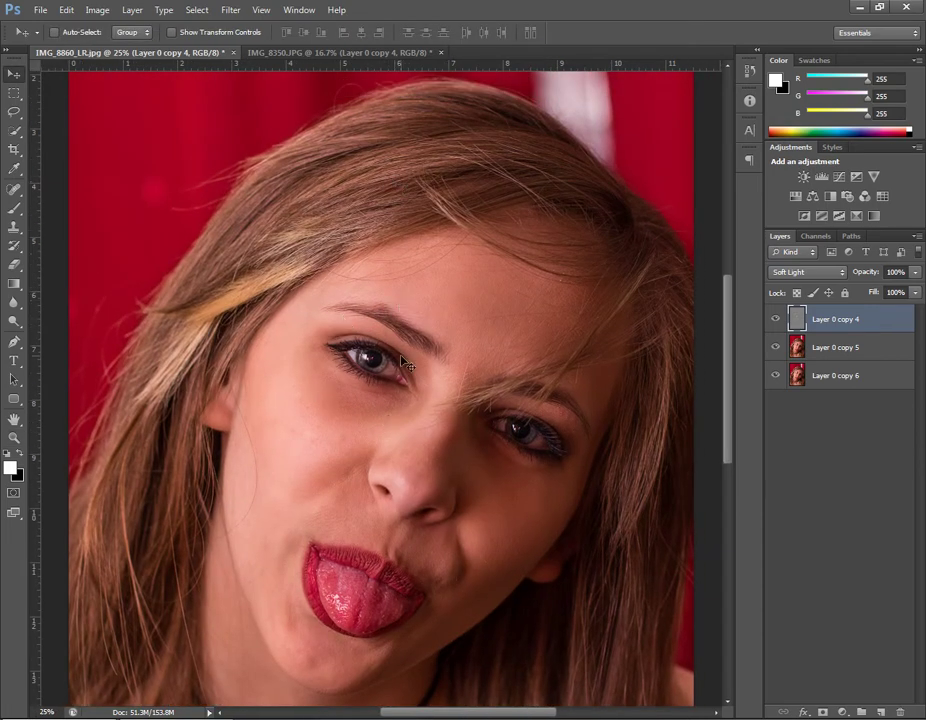
# Switch to the IMG_8350.JPG burger image and bring its top bun and filling into view at 50% zoom
pyautogui.click(296, 52)
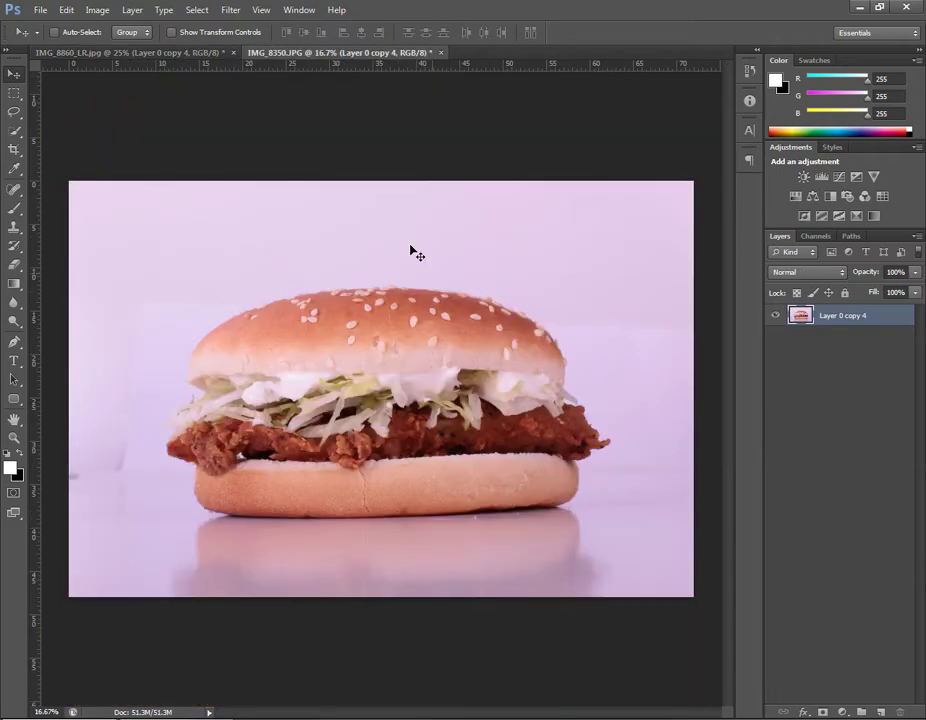
pyautogui.press('z')
pyautogui.click(342, 448)
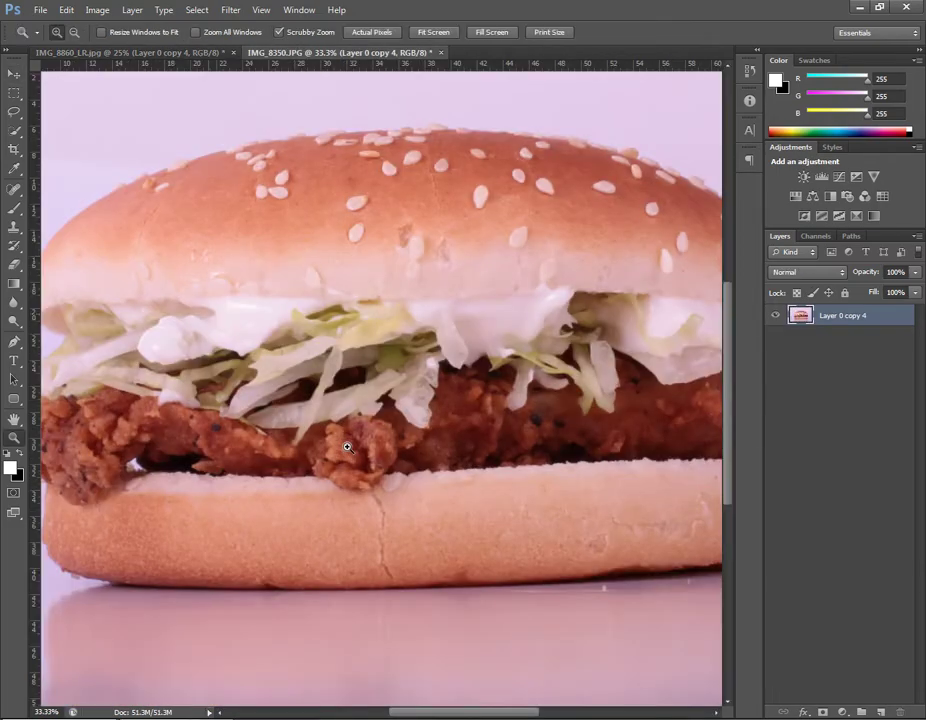
pyautogui.click(347, 447)
pyautogui.press('v')
pyautogui.moveTo(312, 355); pyautogui.dragTo(311, 494)
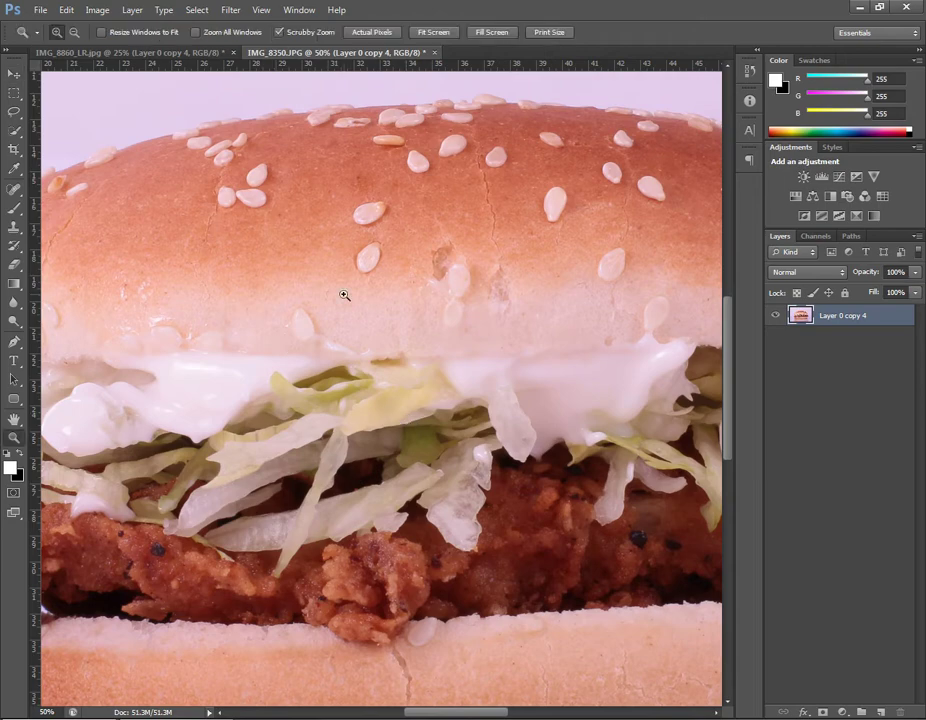
# Examine the sesame seeds, crust texture and cracks of the burger's top bun at 100% zoom
pyautogui.press('z')
pyautogui.click(341, 297)
pyautogui.press('v')
pyautogui.moveTo(484, 347); pyautogui.dragTo(459, 430)
pyautogui.press('z')
pyautogui.click(384, 364)
pyautogui.press('v')
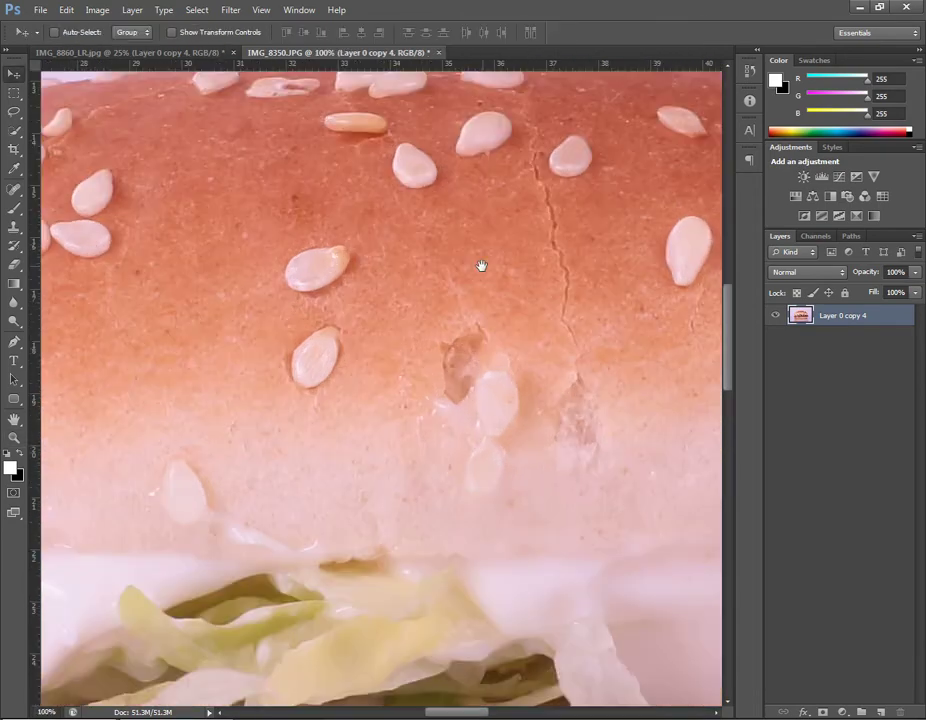
pyautogui.moveTo(481, 265); pyautogui.dragTo(450, 332)
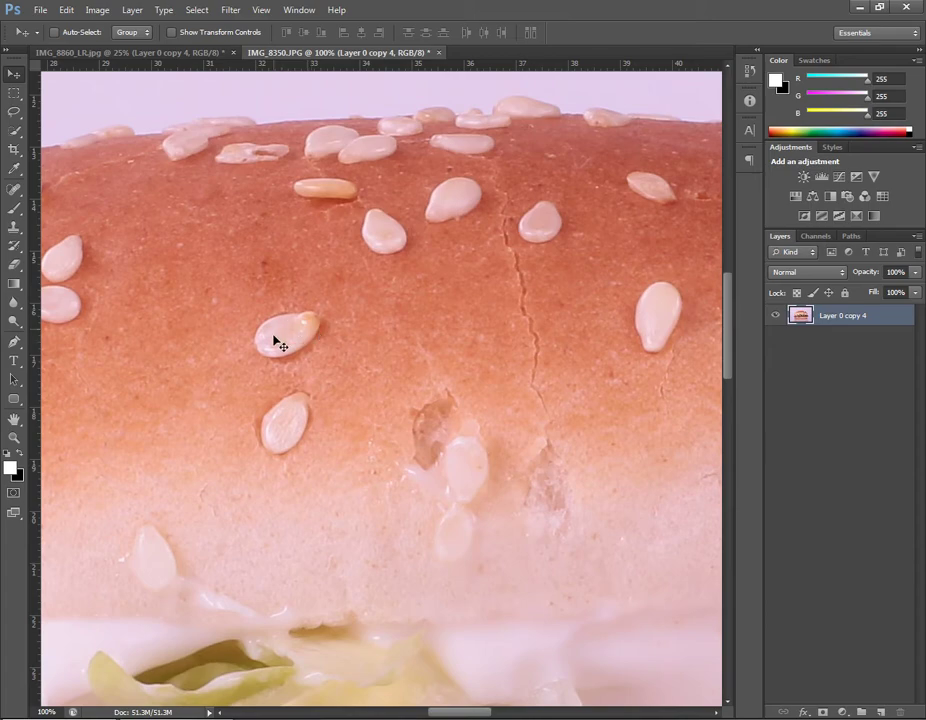
pyautogui.moveTo(250, 366); pyautogui.dragTo(307, 325)
pyautogui.moveTo(306, 571); pyautogui.dragTo(482, 296)
pyautogui.moveTo(151, 473); pyautogui.dragTo(658, 389)
pyautogui.scroll(-5, 459, 379)
pyautogui.hscroll(6, 310, 327)
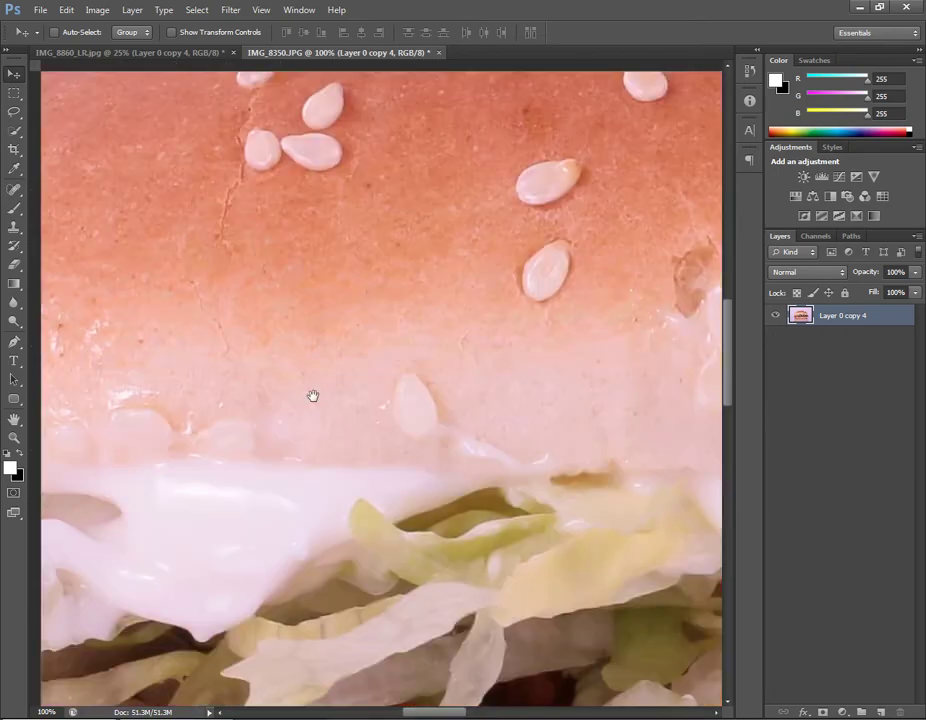
# Review the burger as a whole at 25% zoom
pyautogui.scroll(3, 312, 393)
pyautogui.press('z')
pyautogui.keyDown('alt'); pyautogui.click(377, 376); pyautogui.keyUp('alt')
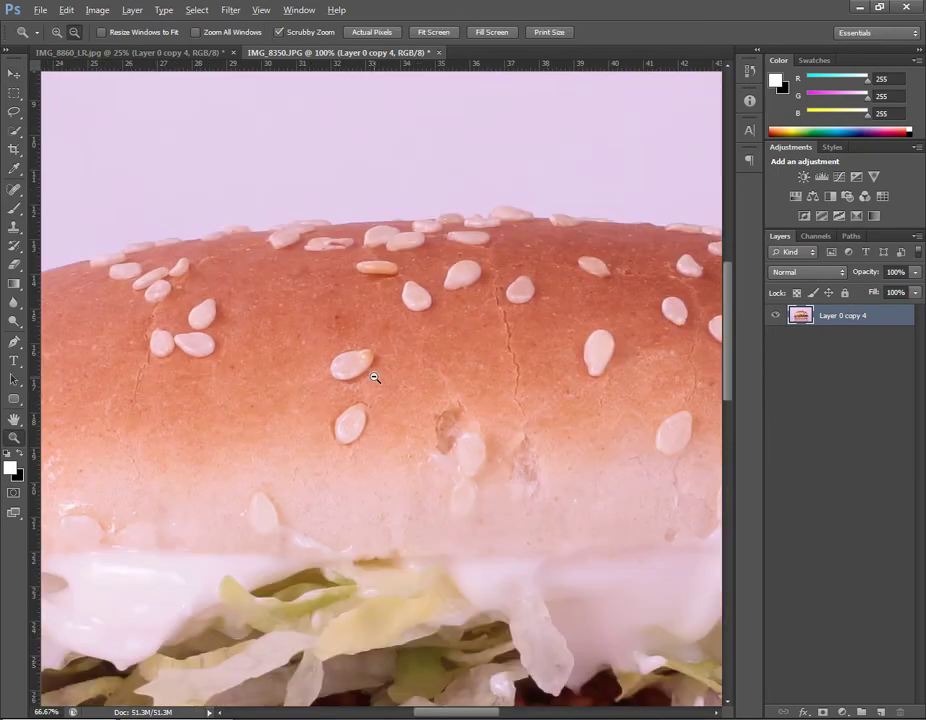
pyautogui.keyDown('alt'); pyautogui.click(377, 374); pyautogui.keyUp('alt')
pyautogui.keyDown('alt'); pyautogui.click(378, 370); pyautogui.keyUp('alt')
pyautogui.keyDown('alt'); pyautogui.click(375, 420); pyautogui.keyUp('alt')
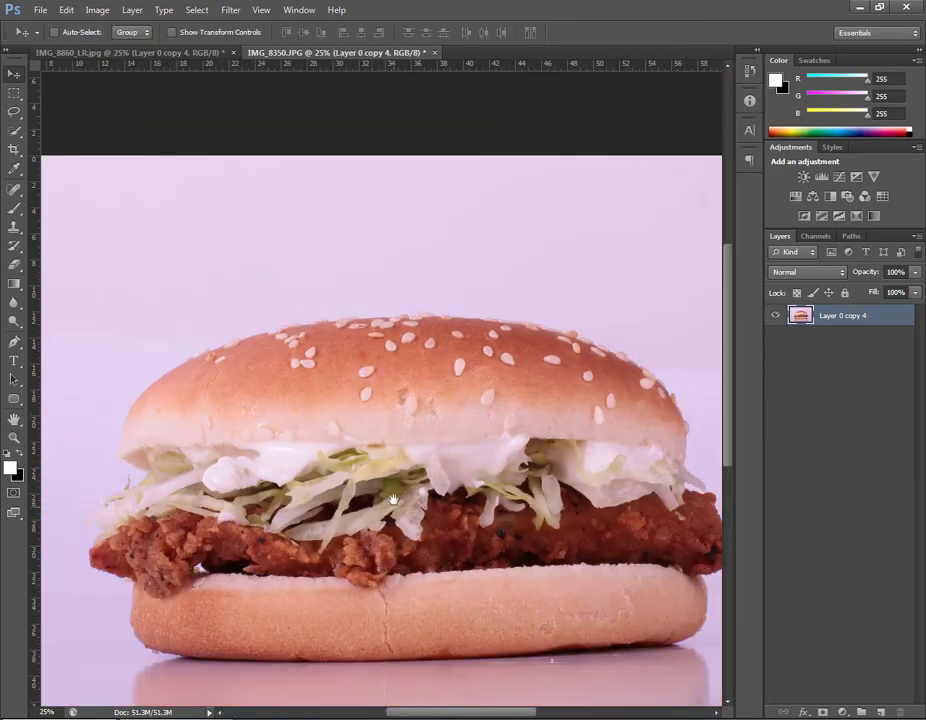
pyautogui.press('v')
pyautogui.moveTo(362, 451); pyautogui.dragTo(364, 484)
# Return to a 100% close-up of the seeds and crust on the top bun
pyautogui.press('z')
pyautogui.click(377, 404)
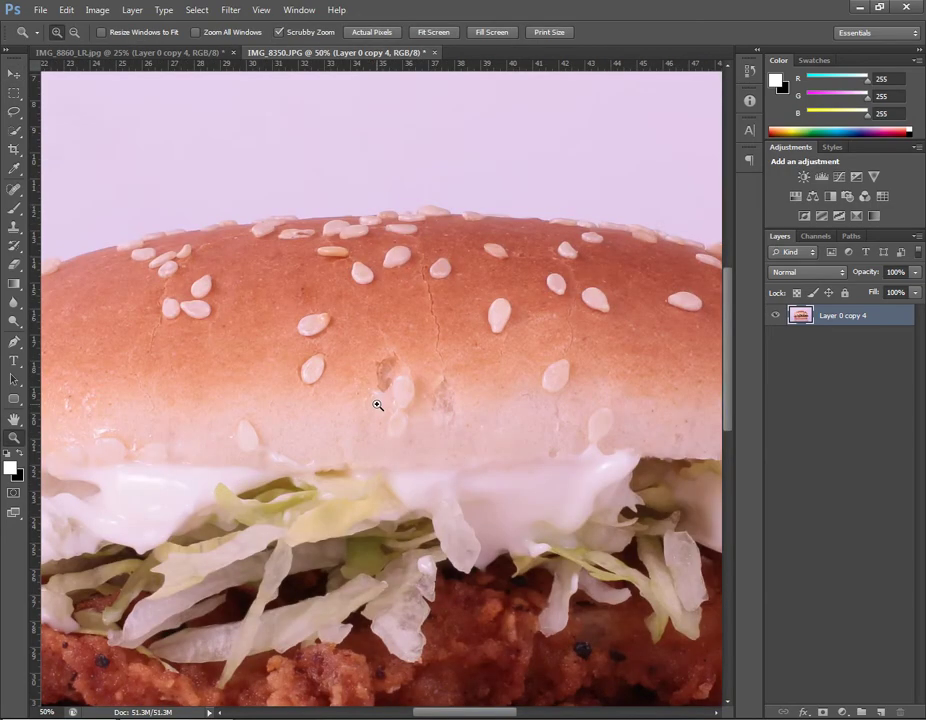
pyautogui.click(377, 404)
pyautogui.click(377, 404)
pyautogui.press('v')
pyautogui.moveTo(326, 447); pyautogui.dragTo(339, 467)
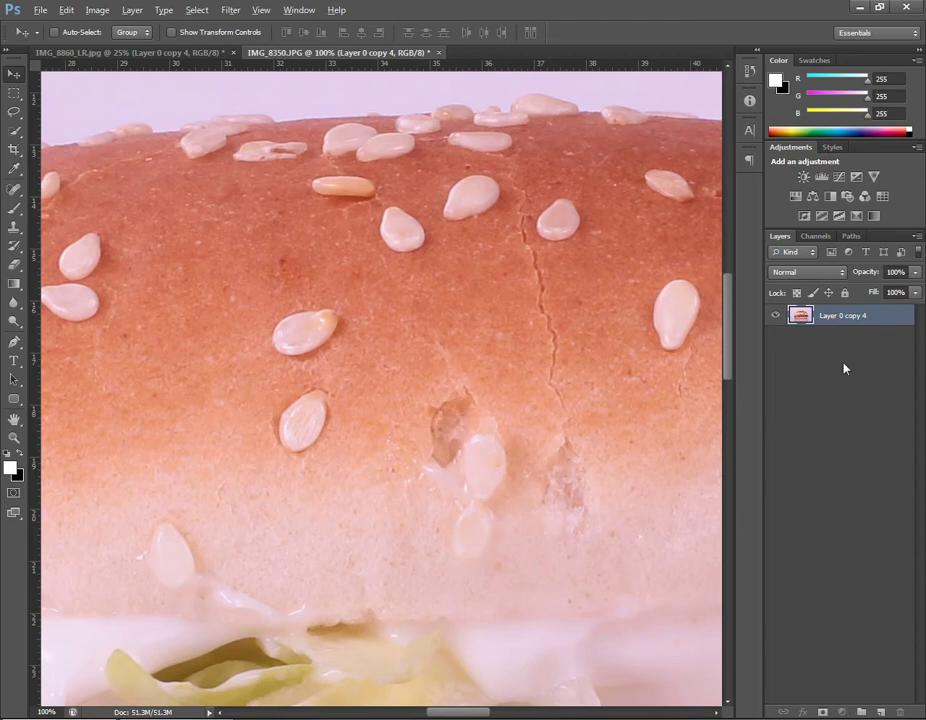
# Duplicate the burger layer twice and convert the topmost layer, Layer 0 copy 4, for smart filters
pyautogui.keyDown('alt'); pyautogui.moveTo(840, 316); pyautogui.dragTo(835, 440); pyautogui.keyUp('alt')
pyautogui.click(840, 319)
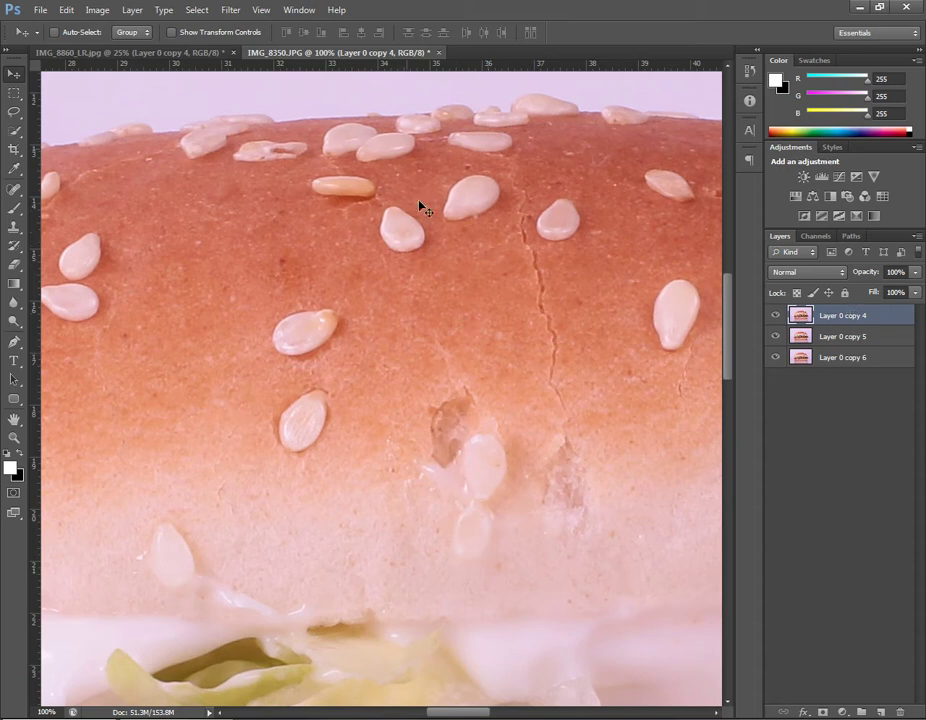
pyautogui.click(235, 12)
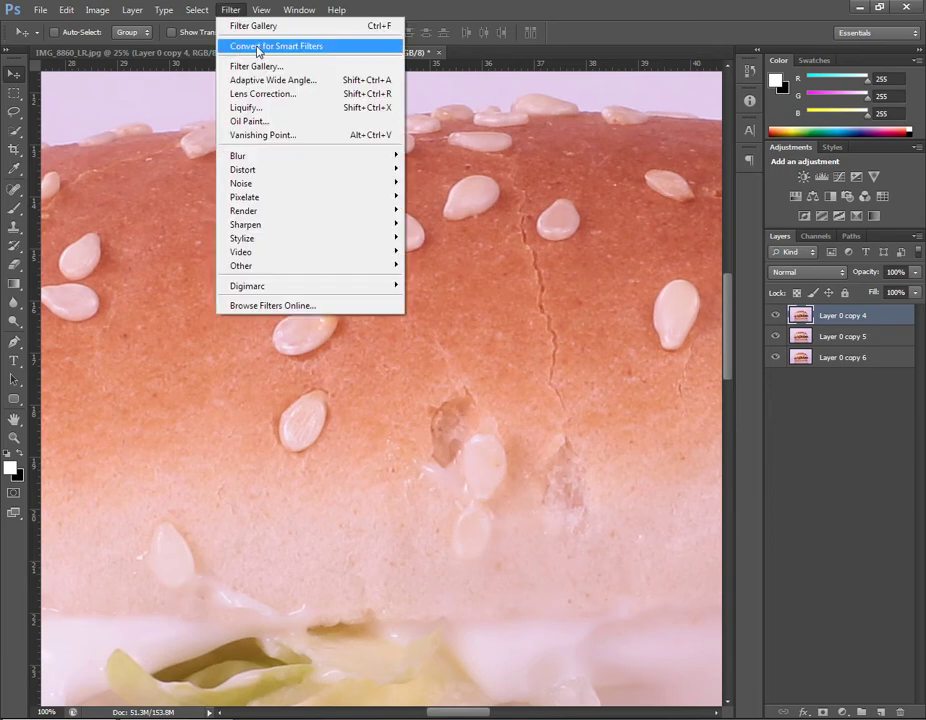
pyautogui.click(258, 47)
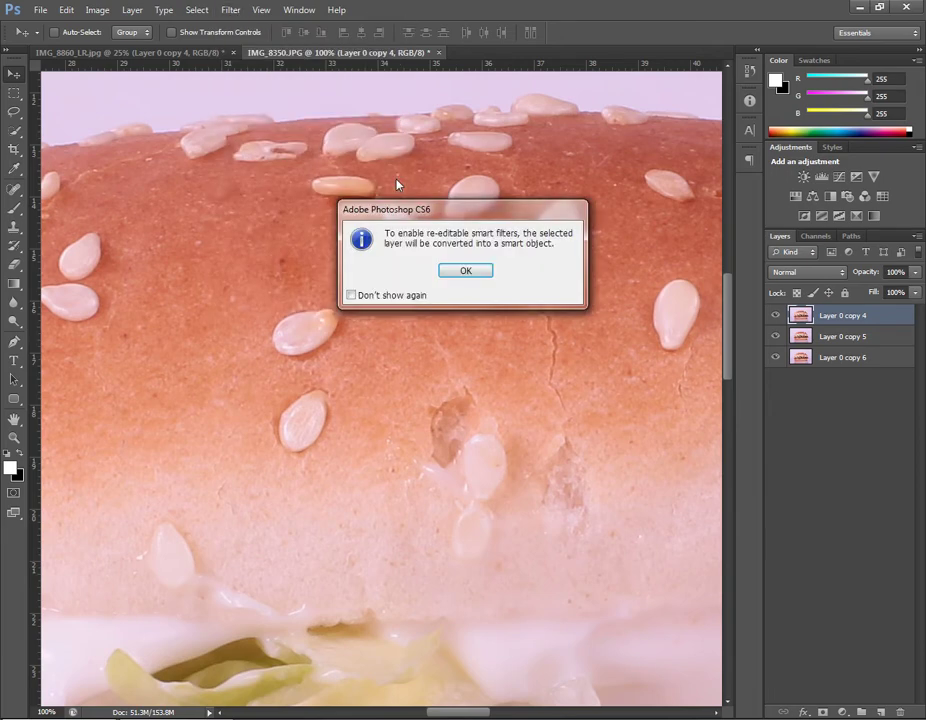
pyautogui.click(465, 270)
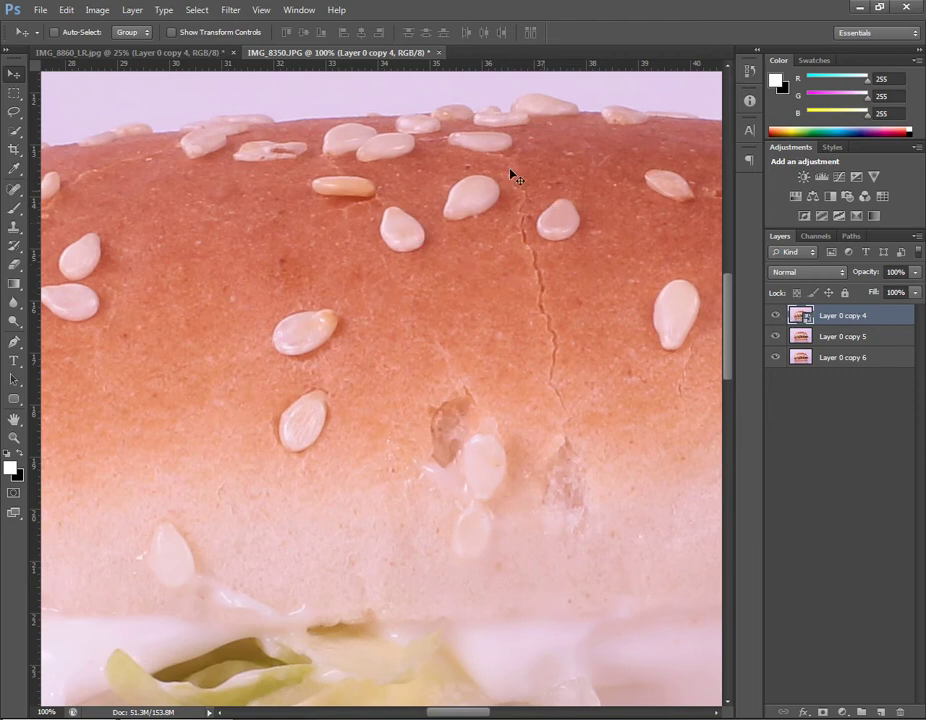
# Apply a High Pass filter with a radius of 5.1 pixels to the top smart object layer
pyautogui.click(233, 10)
pyautogui.moveTo(269, 265)
pyautogui.click(182, 278)
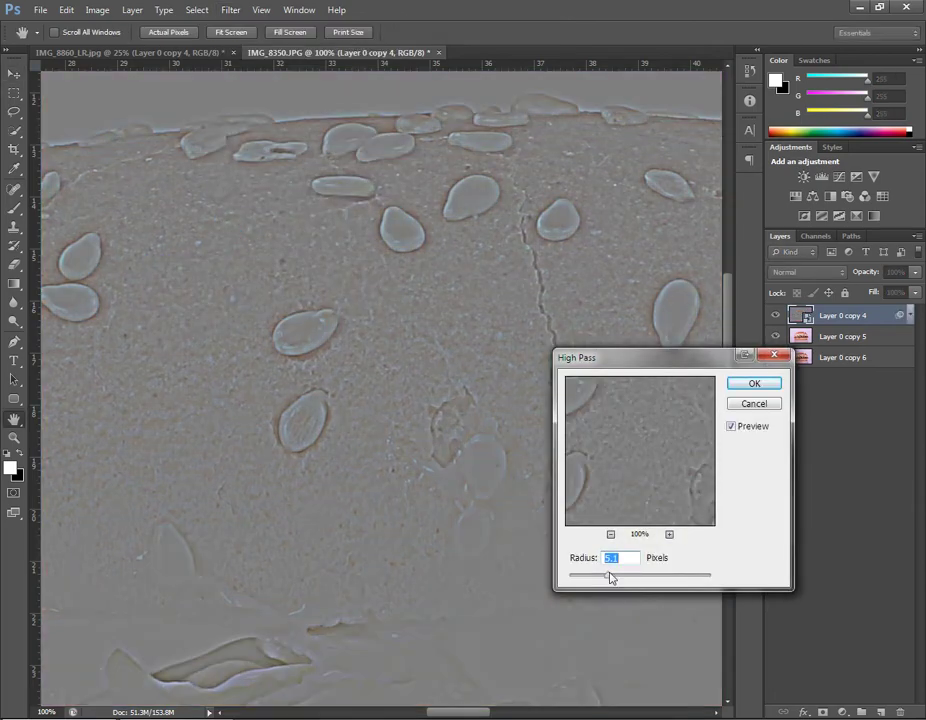
pyautogui.click(757, 383)
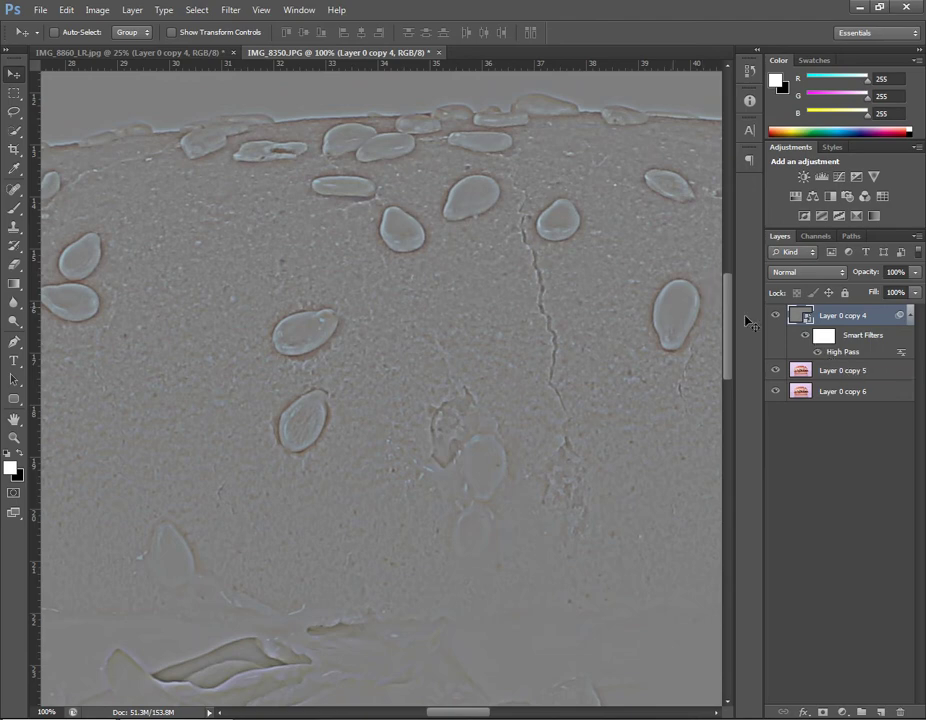
# Check the editable radius setting of the High Pass smart filter on the top layer
pyautogui.doubleClick(840, 354)
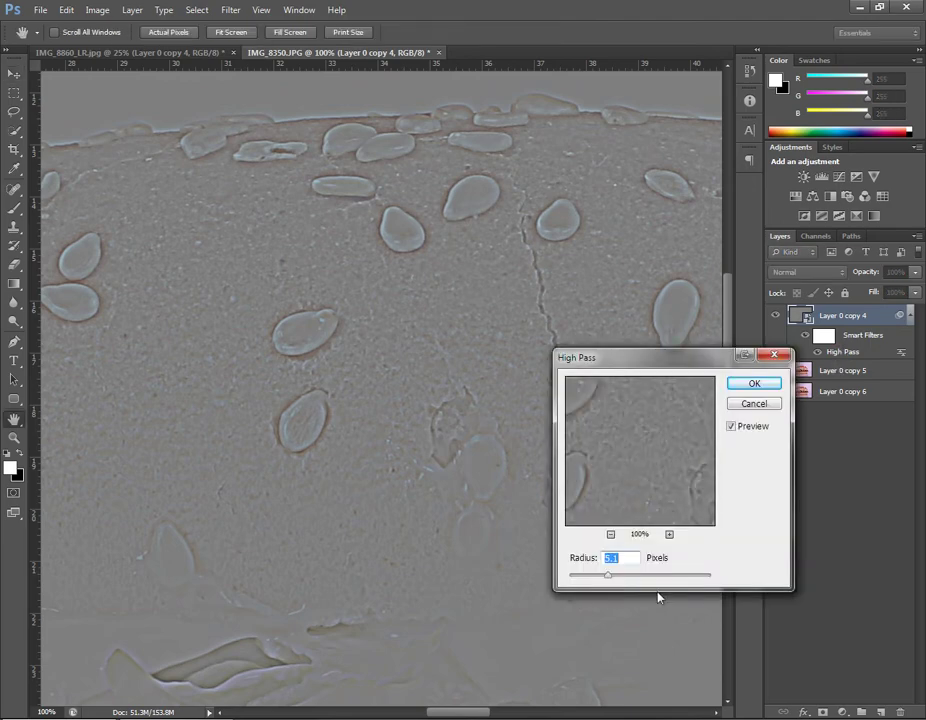
pyautogui.click(750, 402)
pyautogui.press('Return')
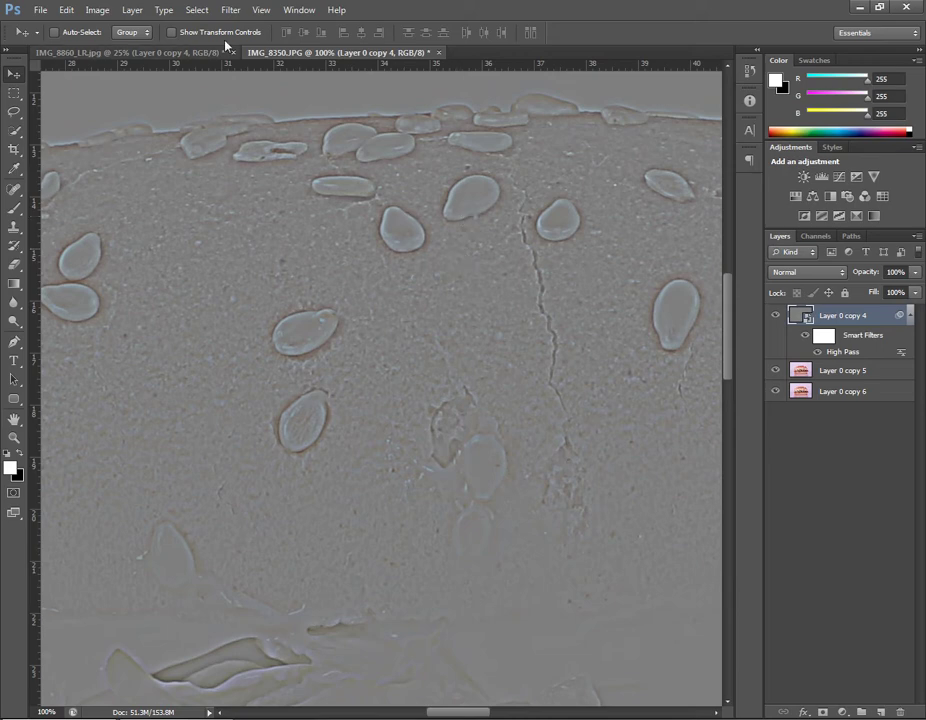
# Add Paint Daubs with brush size 1, sharpness 5 and the Simple brush to the top layer, and blend that layer in Soft Light
pyautogui.click(230, 10)
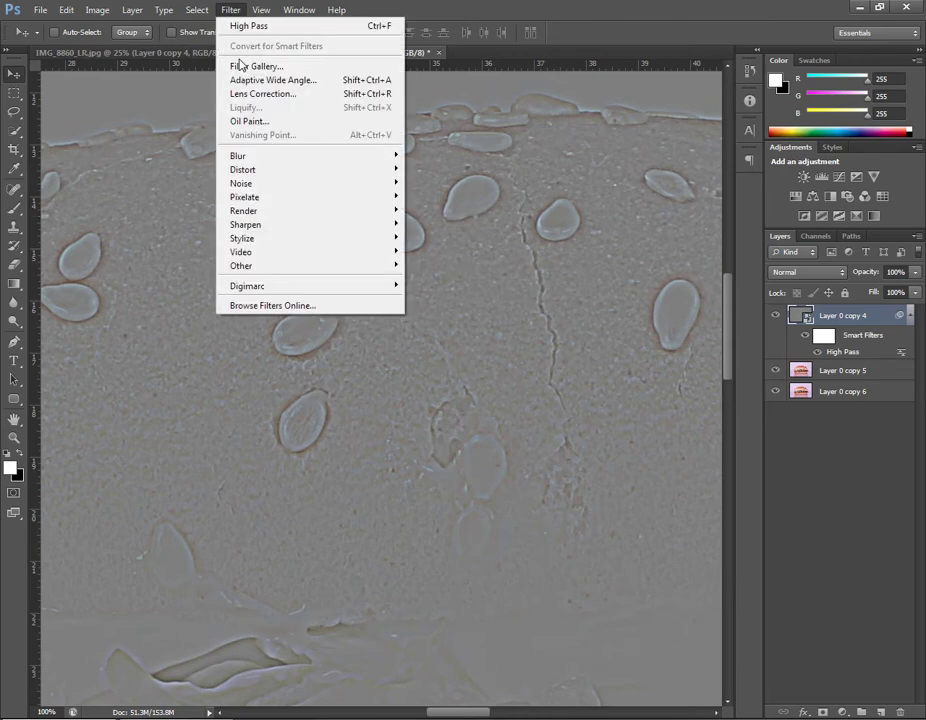
pyautogui.click(242, 66)
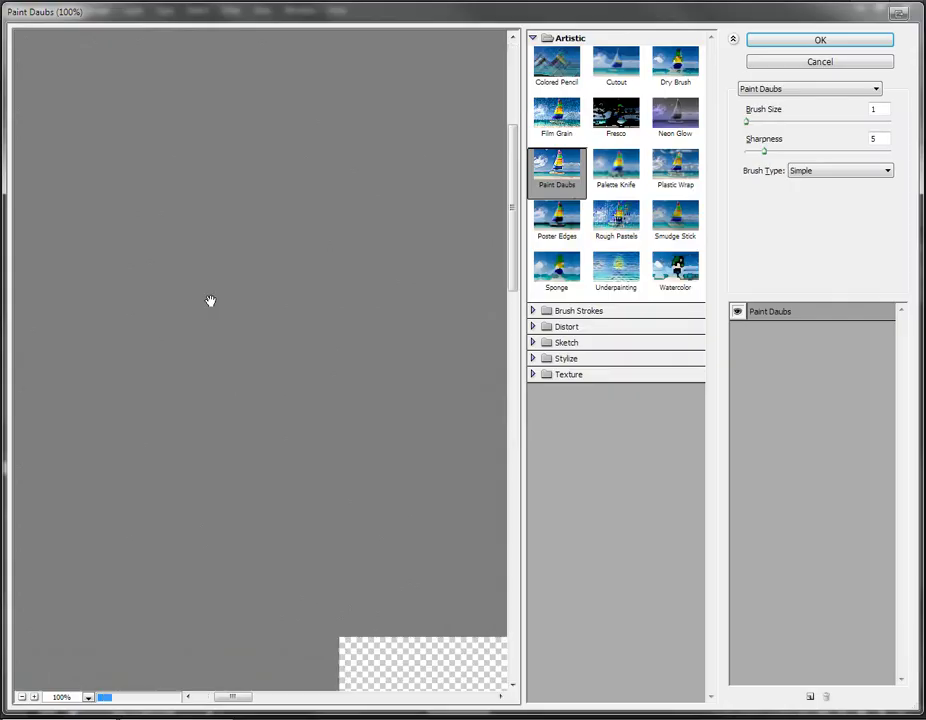
pyautogui.click(818, 41)
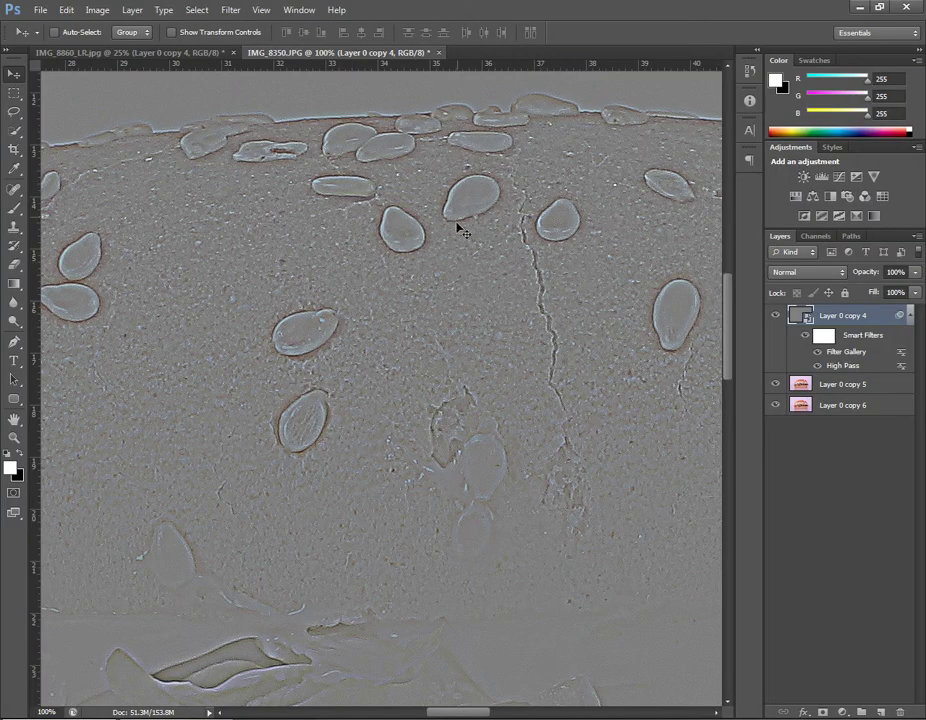
pyautogui.click(834, 273)
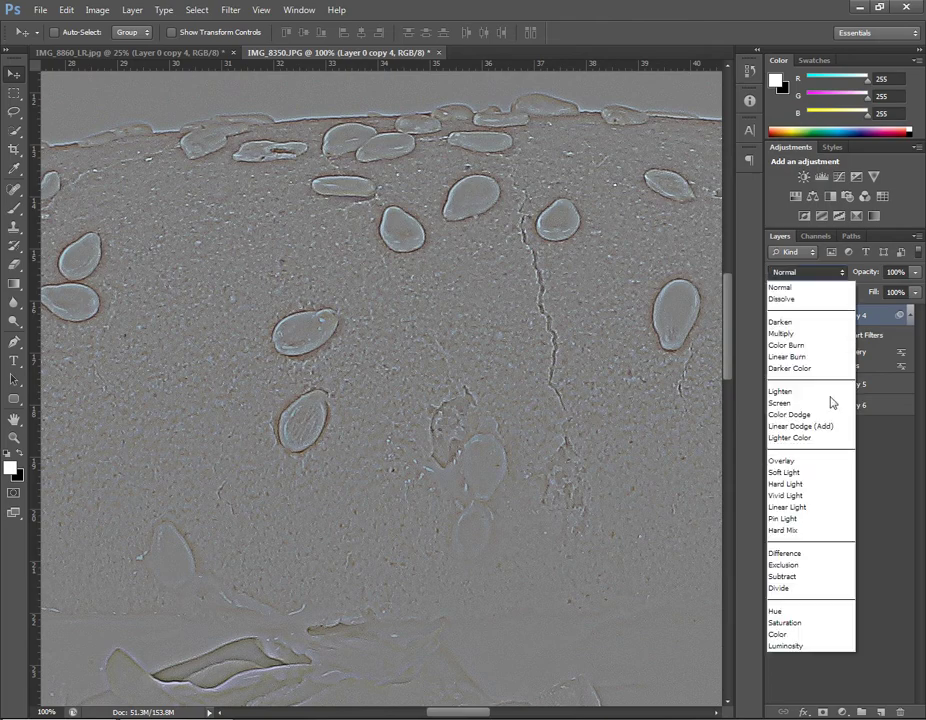
pyautogui.click(815, 472)
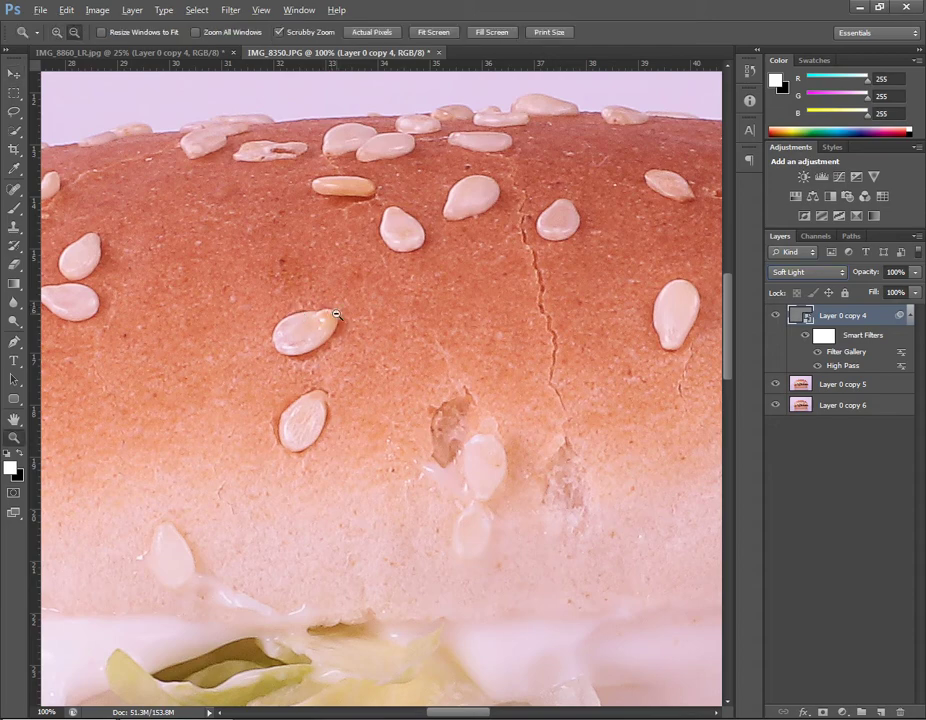
# Compare the chicken, lettuce and sauce with and without the sharpening layer at 66.7% zoom
pyautogui.keyDown('alt'); pyautogui.click(332, 315); pyautogui.keyUp('alt')
pyautogui.moveTo(318, 372); pyautogui.dragTo(460, 327)
pyautogui.moveTo(523, 283); pyautogui.dragTo(820, 80)
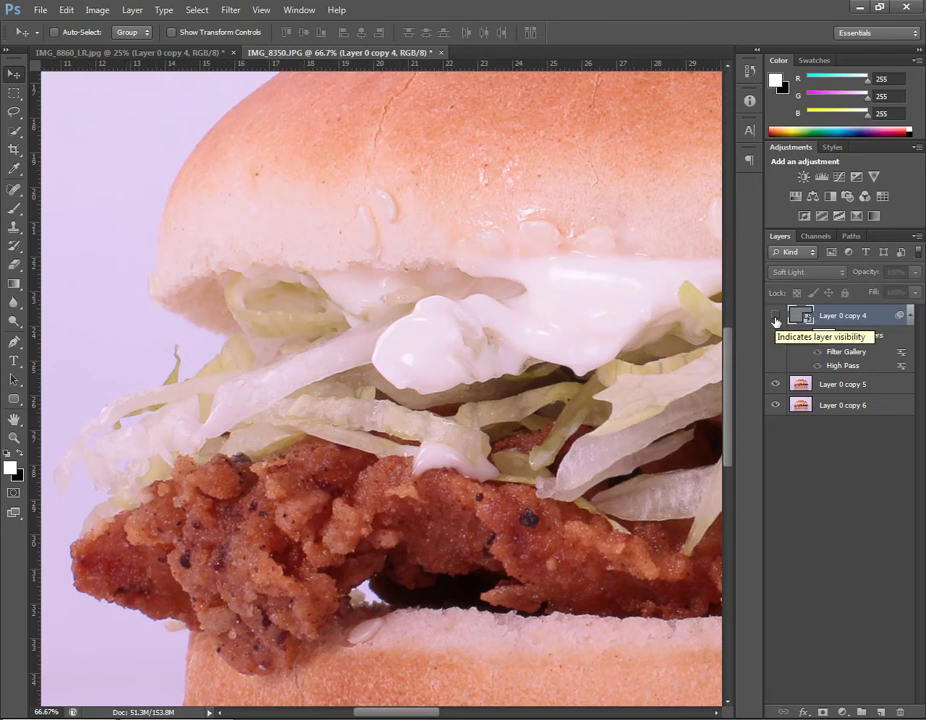
pyautogui.click(776, 318)
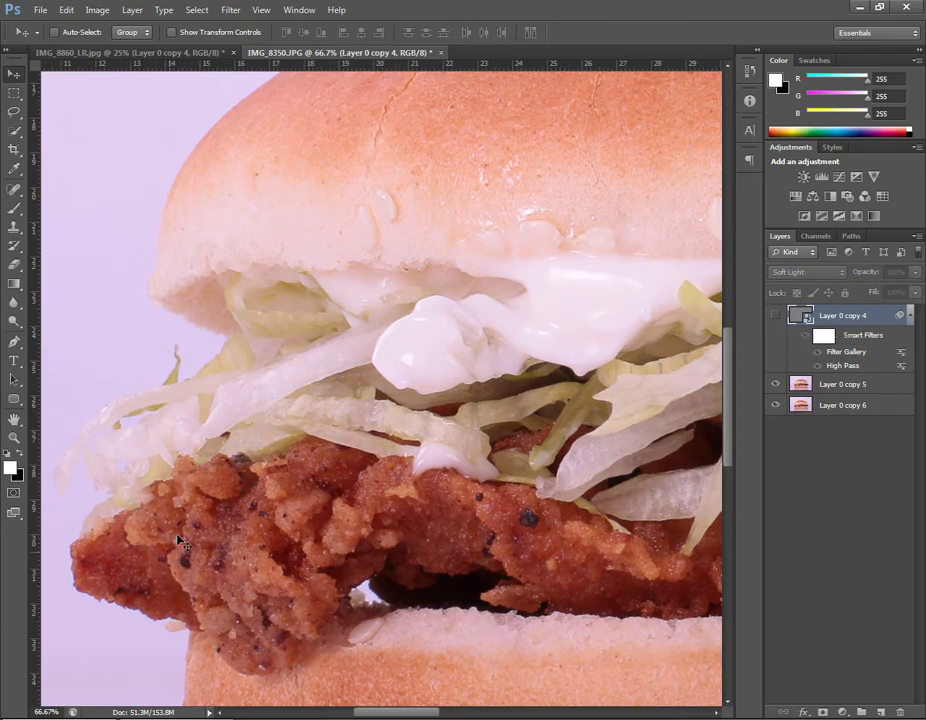
pyautogui.click(775, 316)
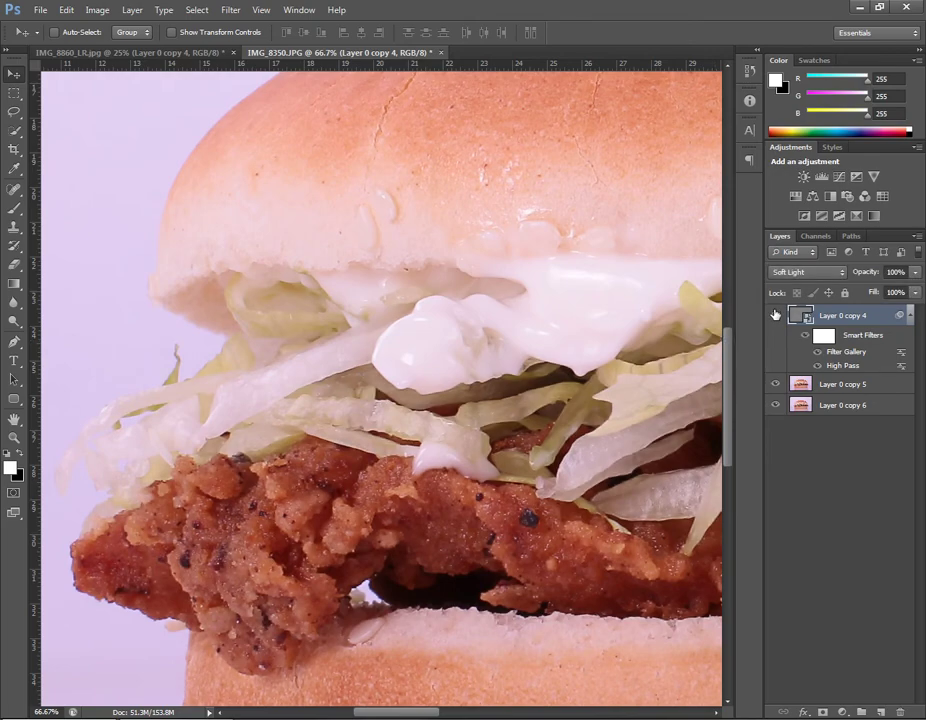
pyautogui.click(775, 315)
pyautogui.click(775, 315)
# Compare the top bun's seeds and crust with and without the sharpening layer
pyautogui.moveTo(542, 305); pyautogui.dragTo(155, 504)
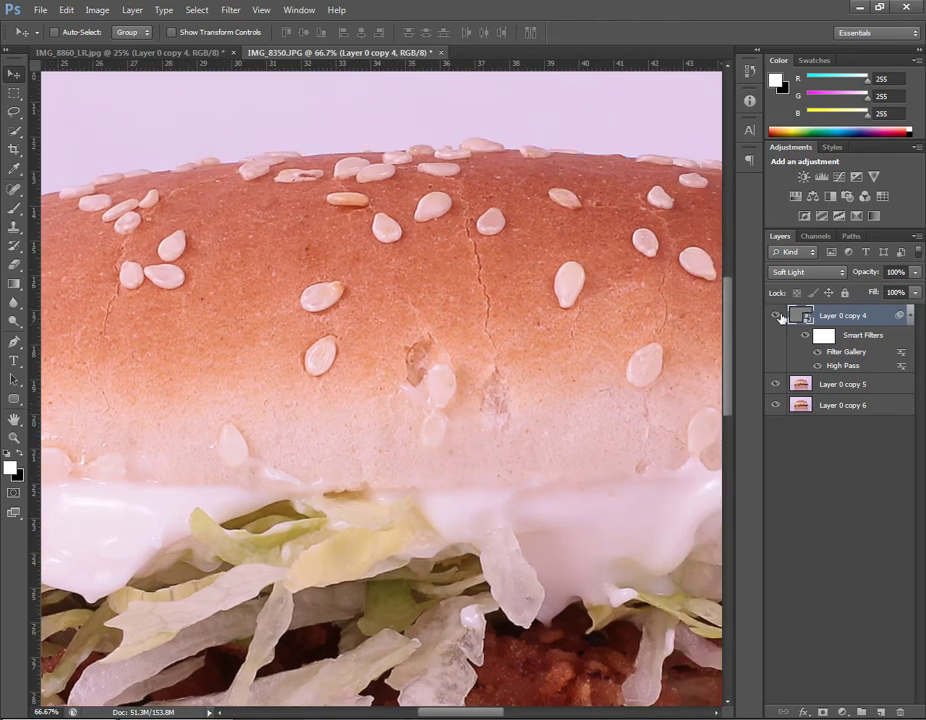
pyautogui.click(776, 316)
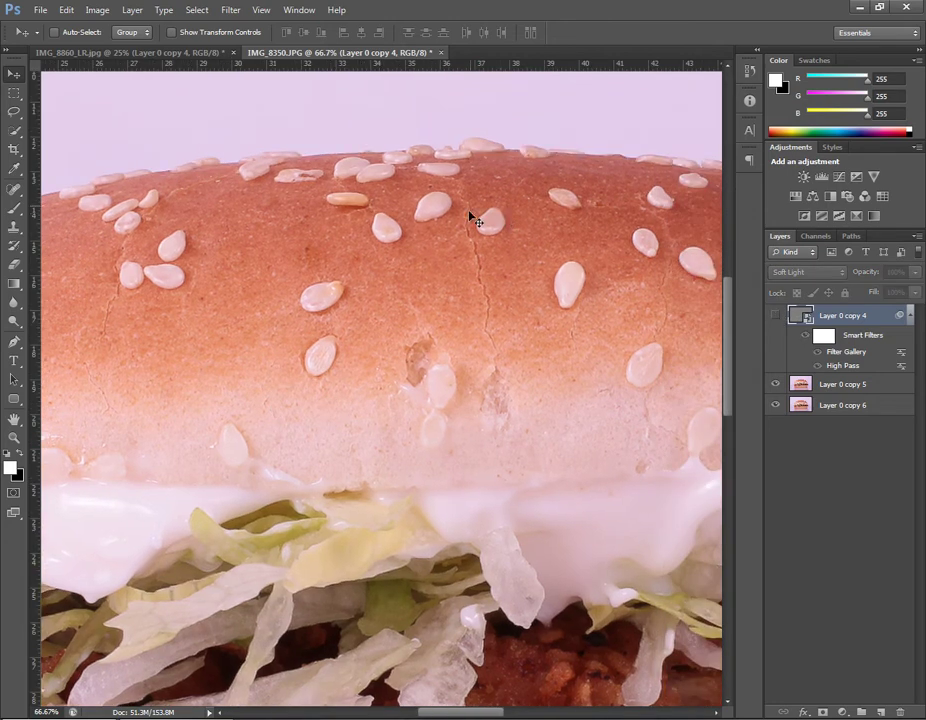
pyautogui.click(776, 316)
pyautogui.moveTo(647, 285); pyautogui.dragTo(413, 242)
pyautogui.moveTo(715, 645); pyautogui.dragTo(661, 647)
pyautogui.moveTo(180, 268); pyautogui.dragTo(454, 441)
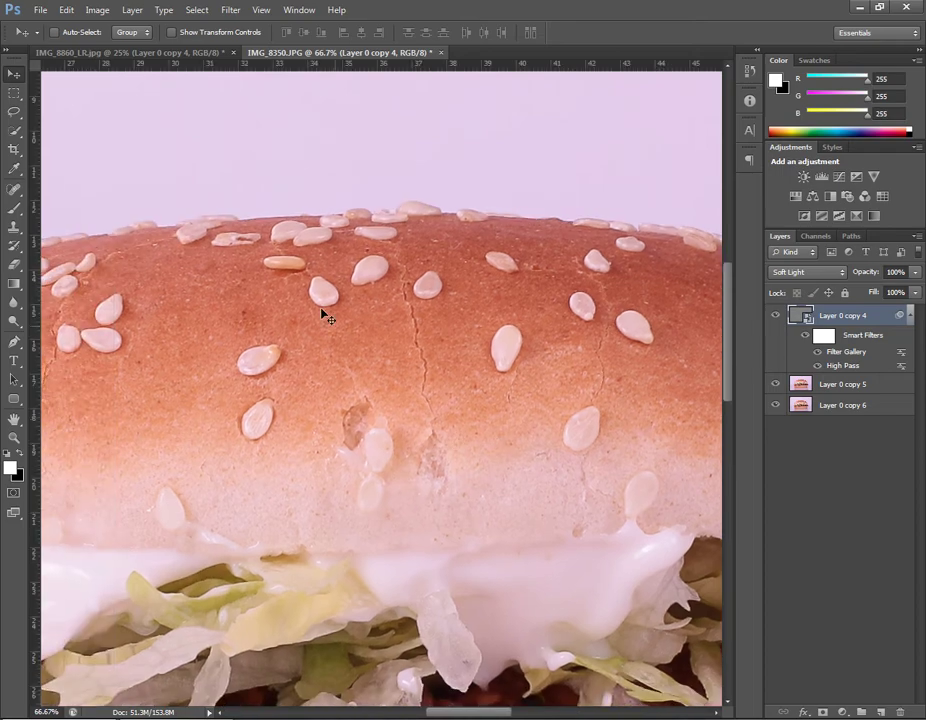
pyautogui.moveTo(213, 347); pyautogui.dragTo(341, 325)
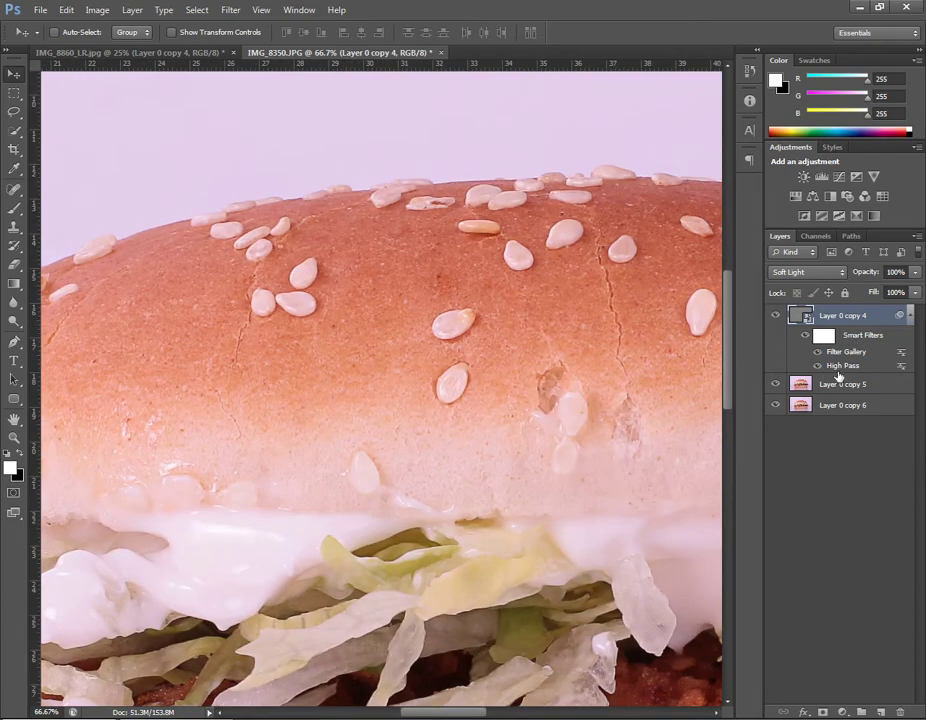
# Raise the radius of the High Pass smart filter on the sharpening layer
pyautogui.doubleClick(815, 365)
pyautogui.press('Return')
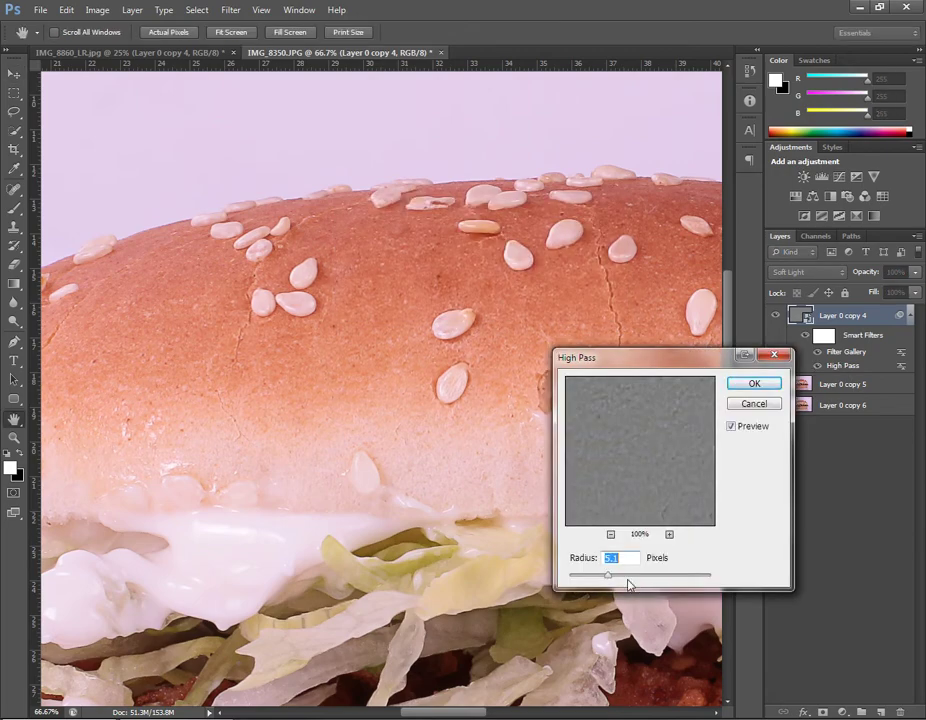
pyautogui.click(628, 578)
pyautogui.click(745, 384)
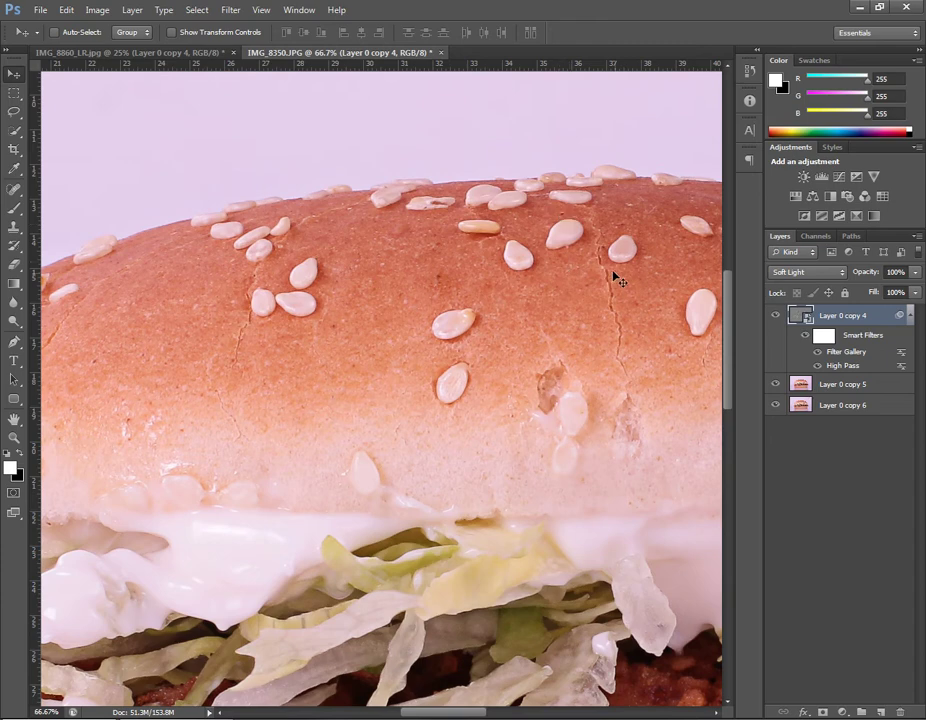
# Try out a lower opacity on the sharpening layer, return it to 100% and review the top bun
pyautogui.click(917, 274)
pyautogui.moveTo(913, 290)
pyautogui.mouseDown()
pyautogui.moveTo(843, 290)
pyautogui.moveTo(913, 290)
pyautogui.mouseUp()
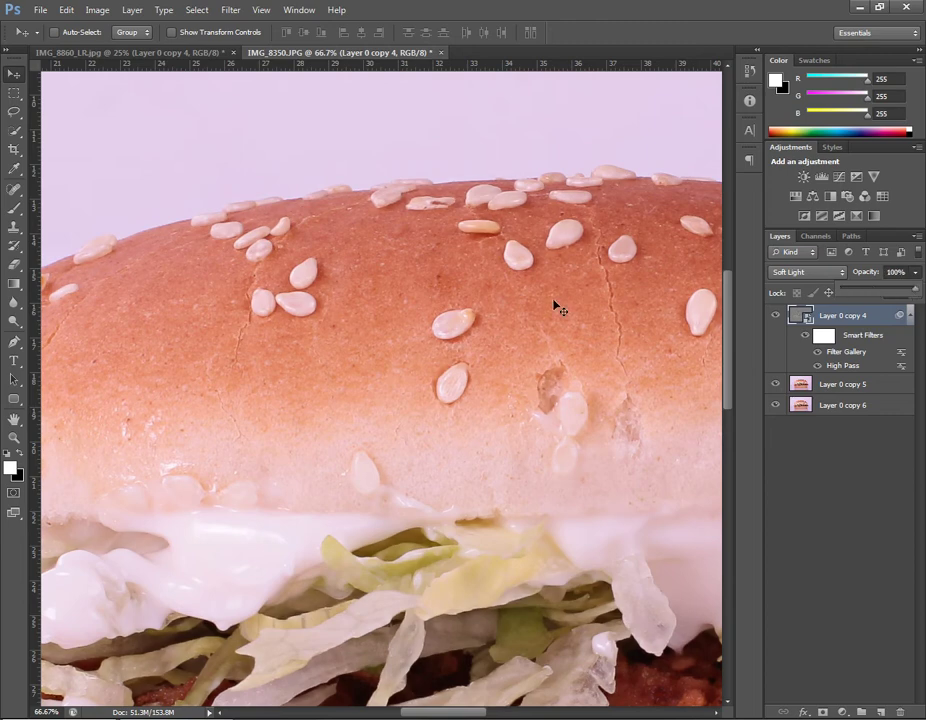
pyautogui.moveTo(523, 291); pyautogui.dragTo(422, 300)
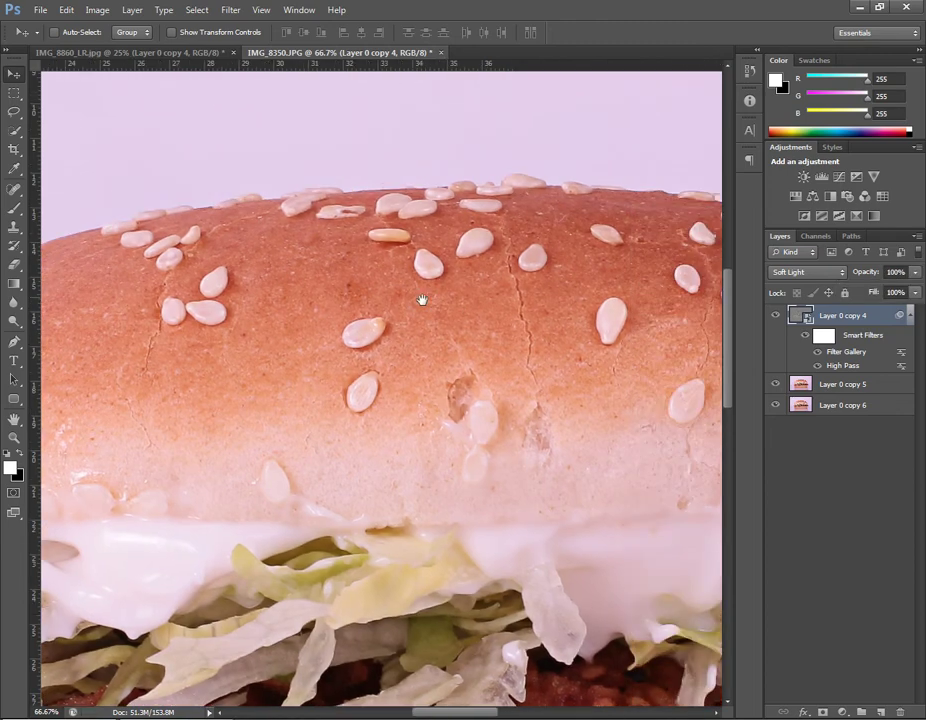
pyautogui.moveTo(496, 306); pyautogui.dragTo(467, 308)
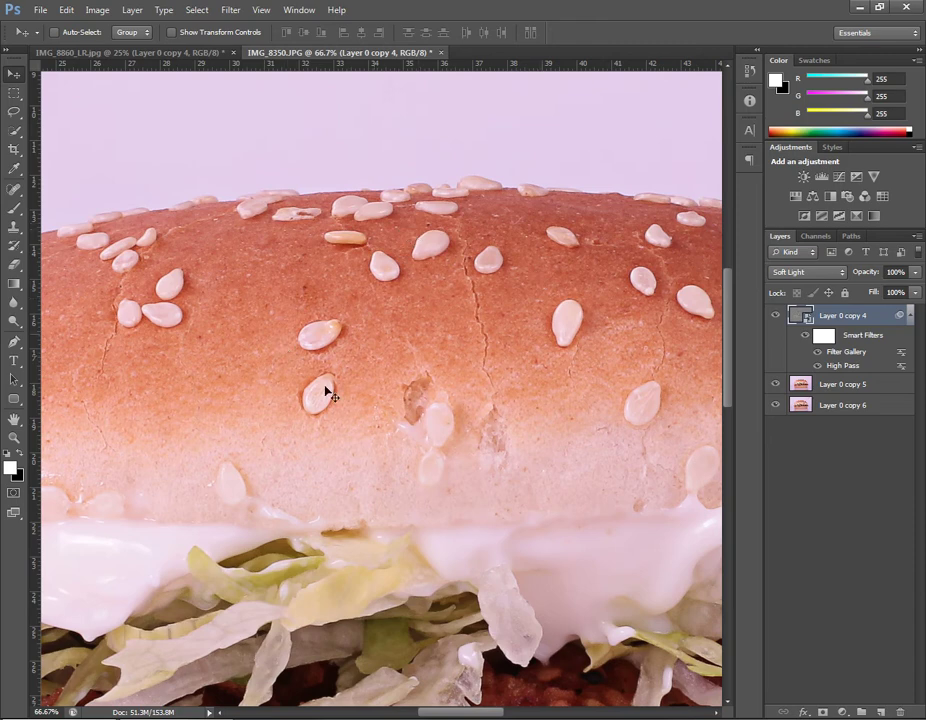
# Look through the opacity and blend mode options of the Filter Gallery smart filter
pyautogui.doubleClick(902, 353)
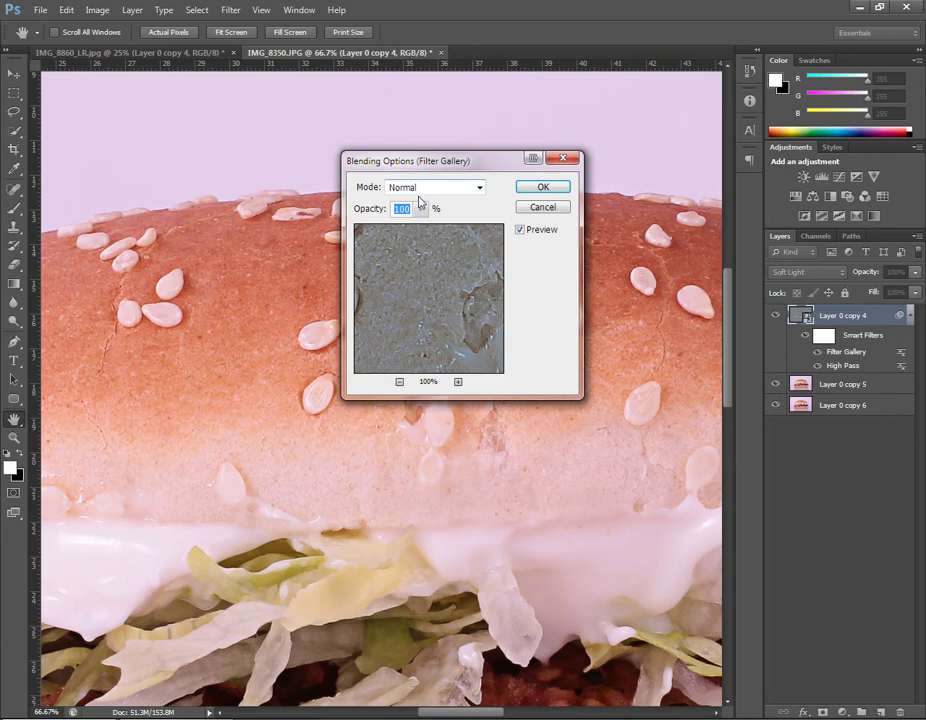
pyautogui.click(421, 209)
pyautogui.click(479, 207)
pyautogui.click(480, 188)
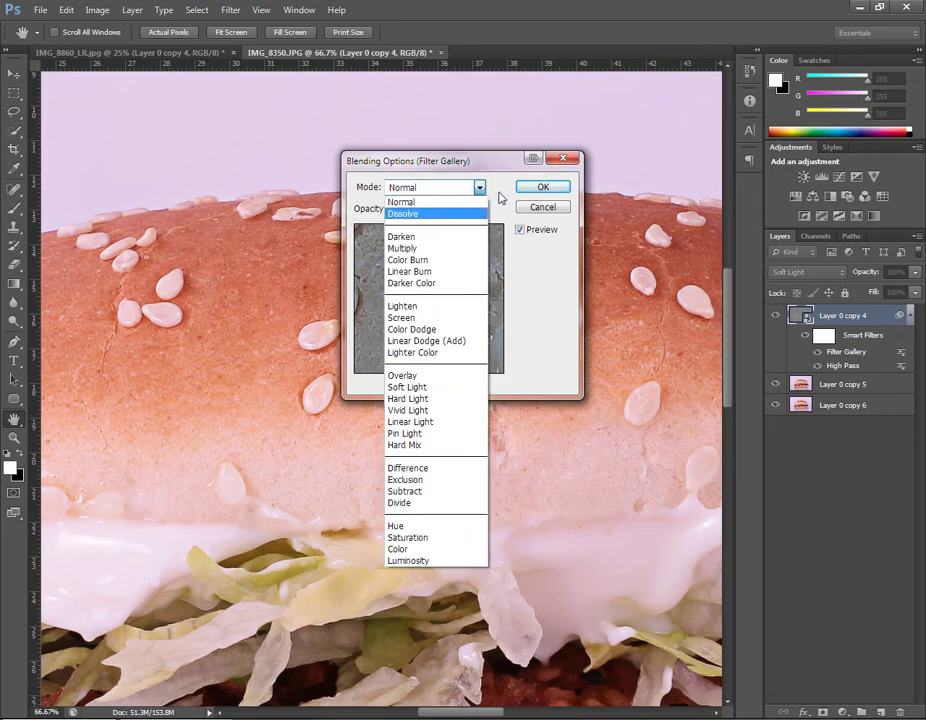
pyautogui.click(501, 196)
pyautogui.click(531, 213)
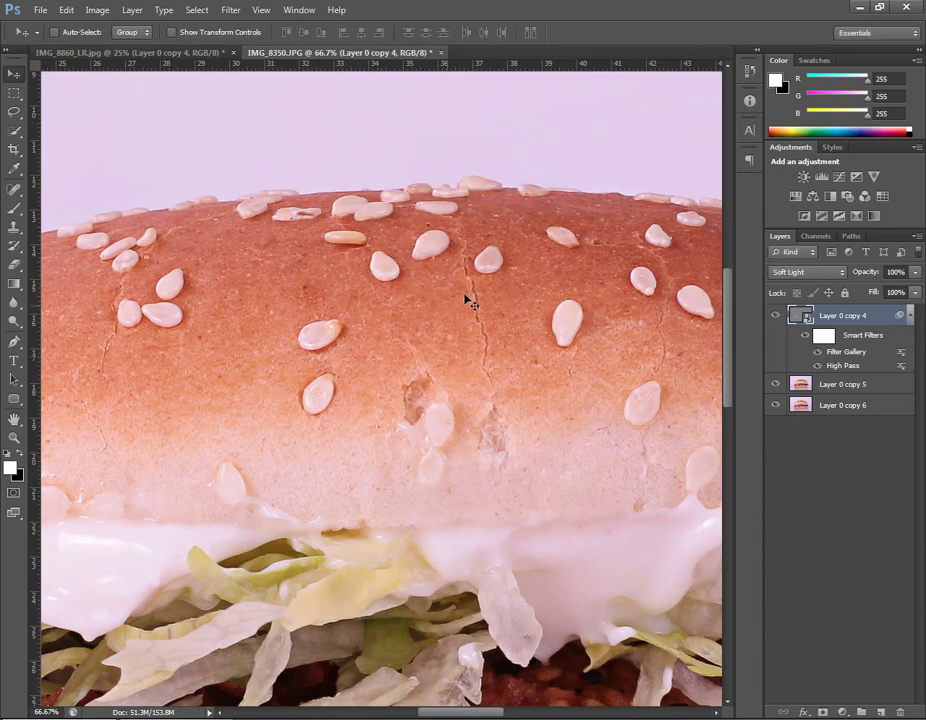
# Compare the top bun and the lettuce and chicken filling with the sharpening layer hidden and shown
pyautogui.click(775, 316)
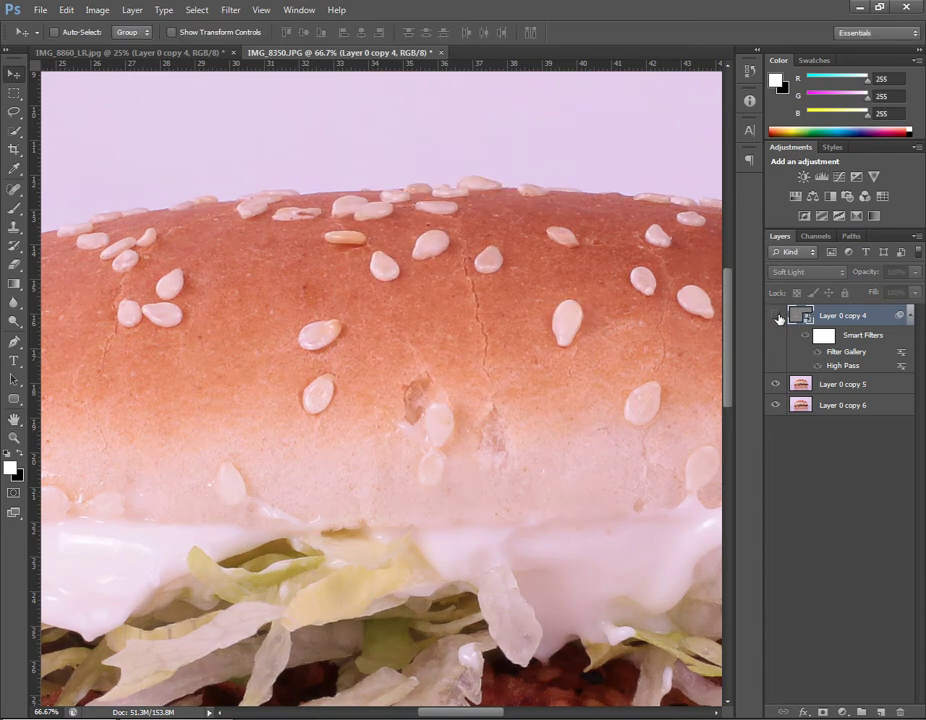
pyautogui.click(776, 317)
pyautogui.moveTo(455, 428); pyautogui.dragTo(498, 234)
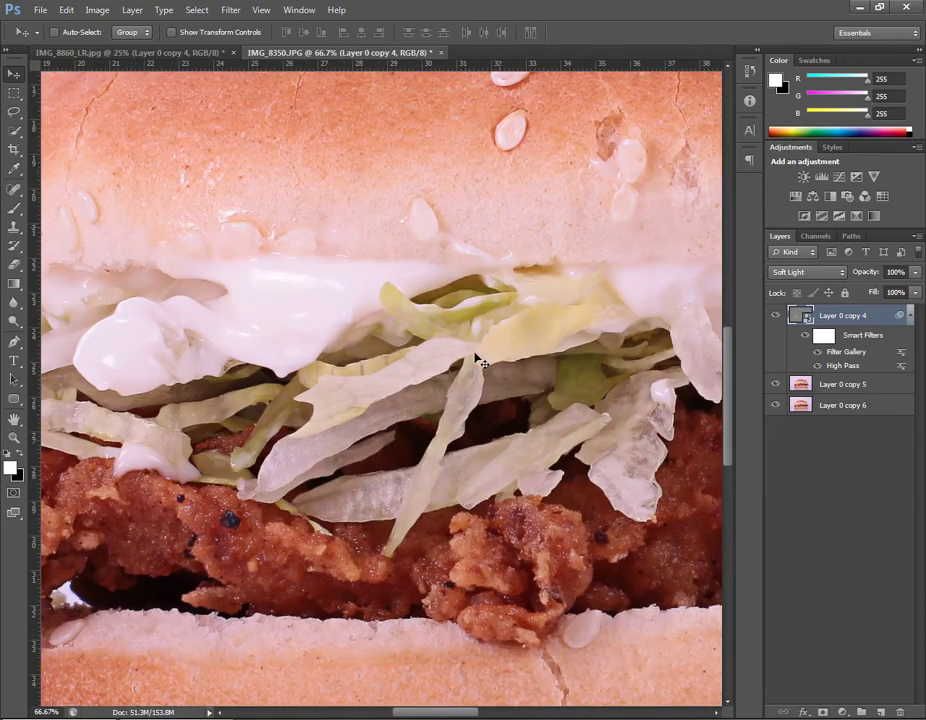
pyautogui.click(771, 317)
pyautogui.click(771, 318)
pyautogui.click(771, 318)
pyautogui.click(771, 318)
pyautogui.click(771, 318)
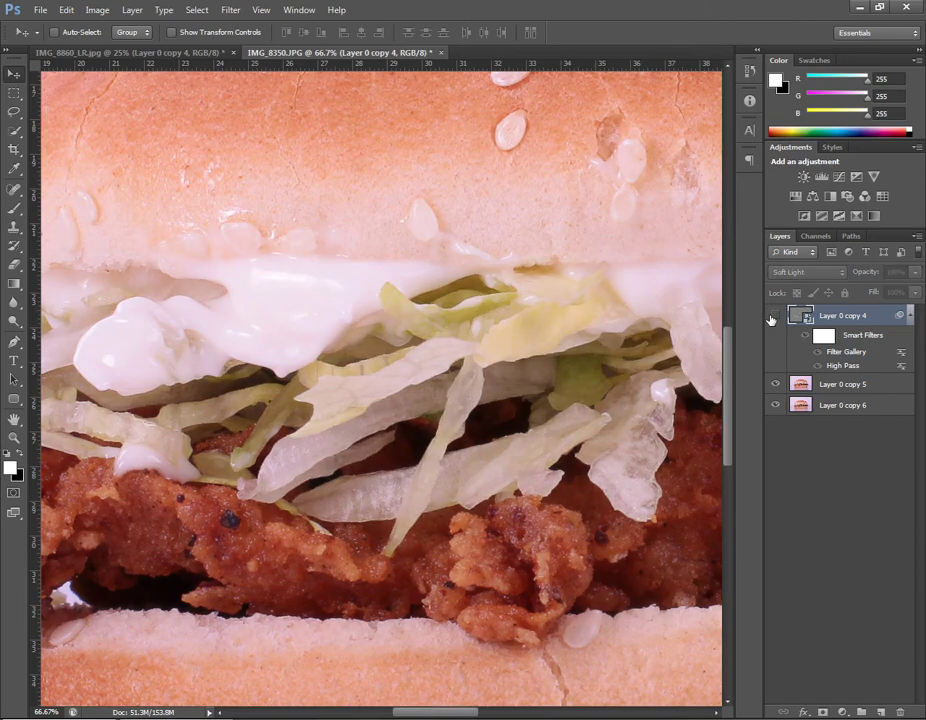
pyautogui.click(771, 318)
# Compare the whole burger at 25% zoom with the sharpening layer hidden and shown
pyautogui.moveTo(372, 498); pyautogui.dragTo(442, 460)
pyautogui.press('z')
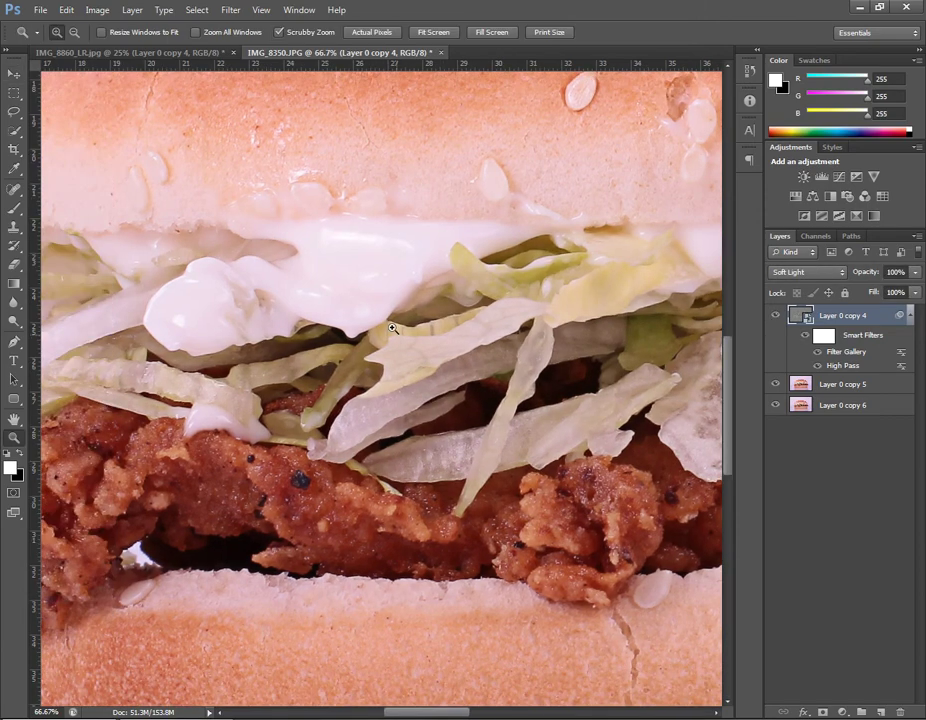
pyautogui.keyDown('alt'); pyautogui.click(392, 326); pyautogui.keyUp('alt')
pyautogui.keyDown('alt'); pyautogui.click(392, 326); pyautogui.keyUp('alt')
pyautogui.press('v')
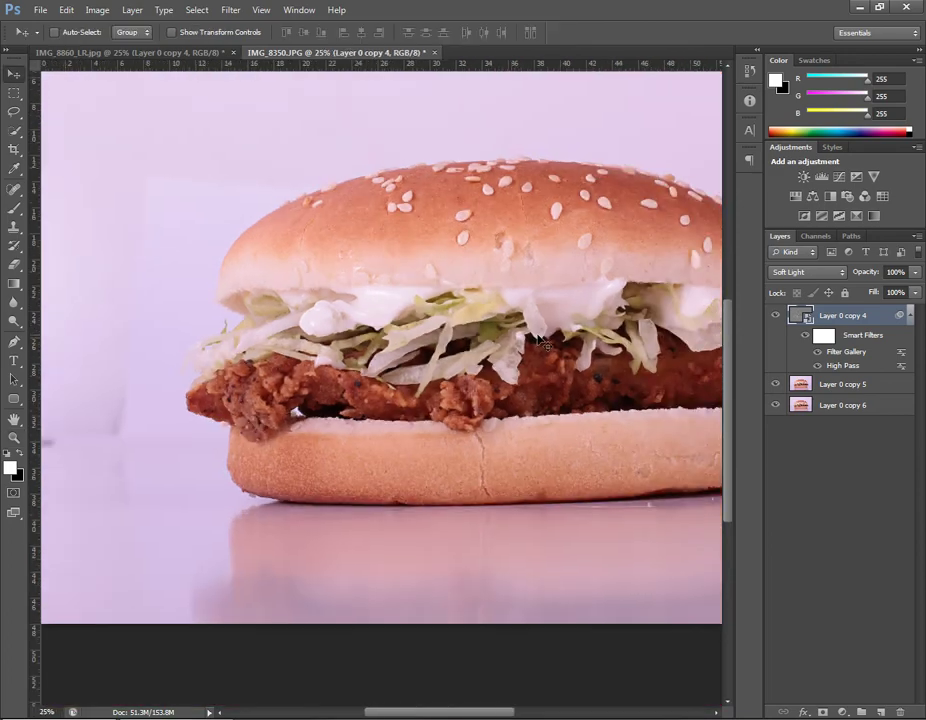
pyautogui.hotkey('ctrl', '-')
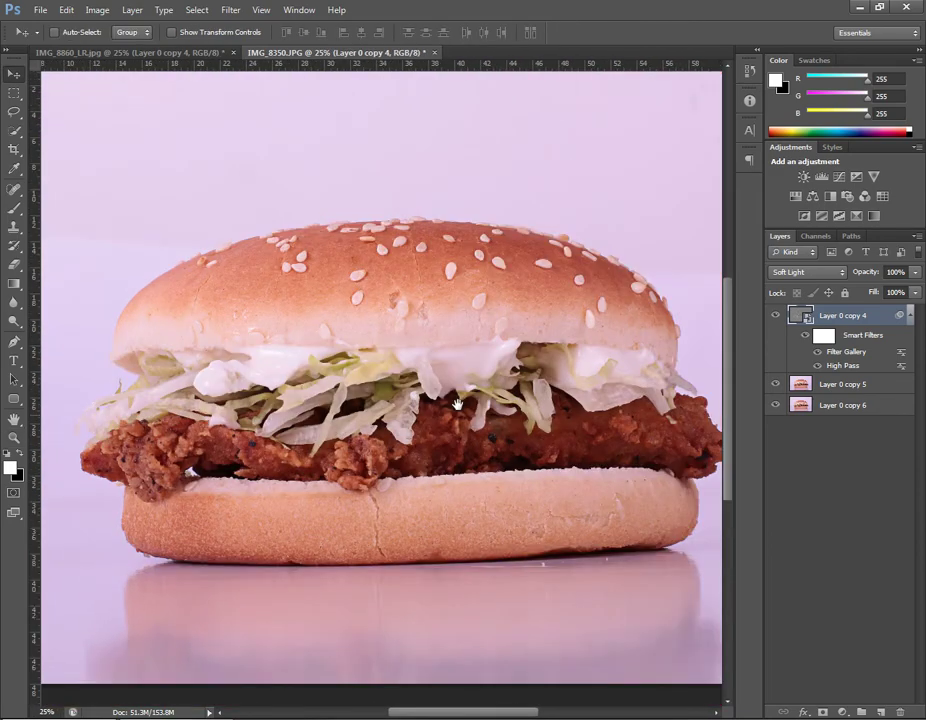
pyautogui.click(773, 318)
pyautogui.click(773, 318)
pyautogui.click(773, 318)
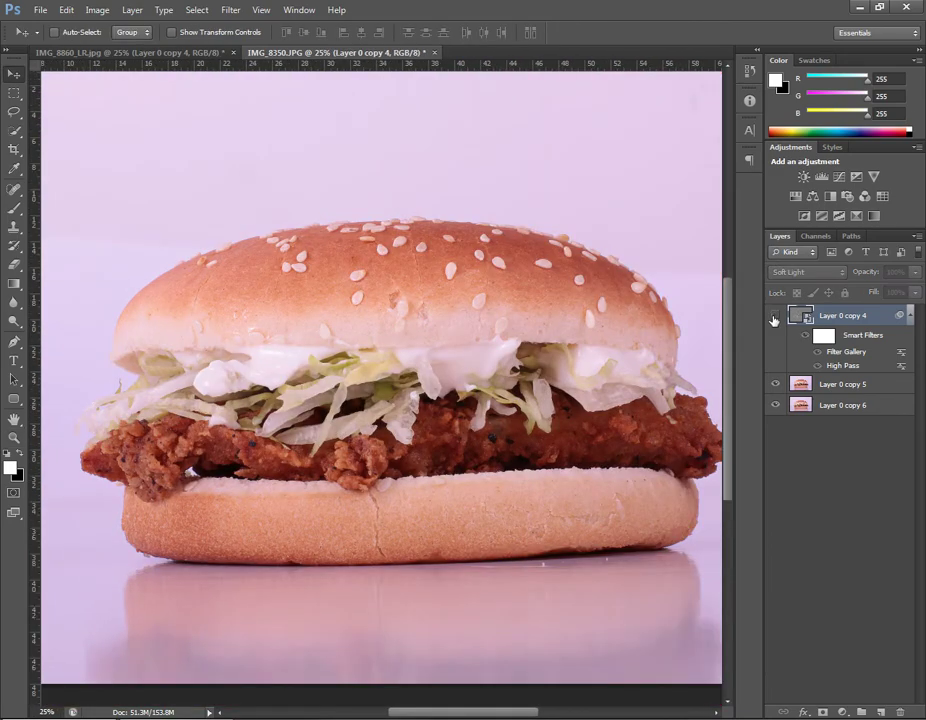
pyautogui.click(773, 318)
pyautogui.moveTo(514, 349); pyautogui.dragTo(493, 362)
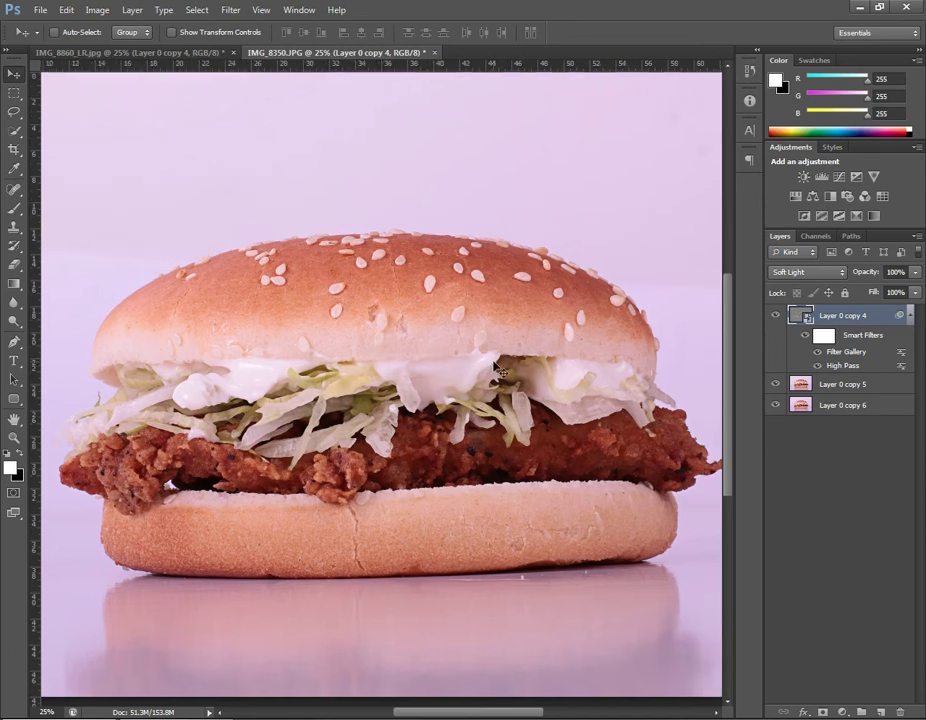